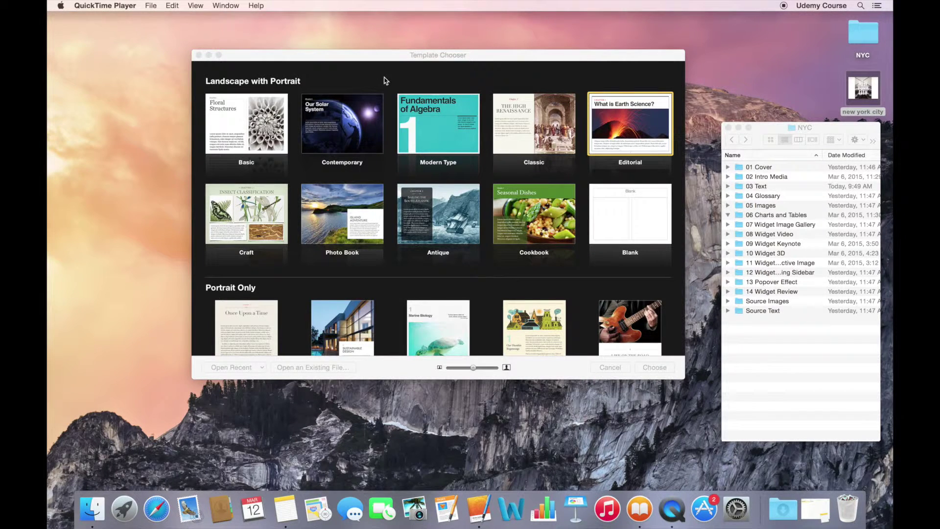
Bring iBooks Author to the front with its Landscape and Portrait Template Chooser showing.
{"action": "left_click", "coordinate": [384, 81]}
Open the recent 'new york city' book from the File menu's Open Recent list.
{"action": "left_click", "coordinate": [142, 5]}
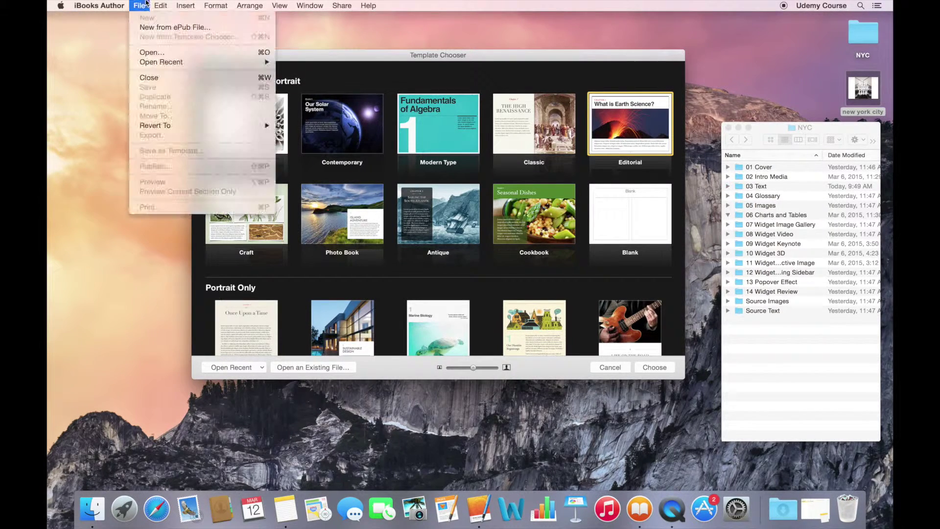
{"action": "mouse_move", "coordinate": [156, 63]}
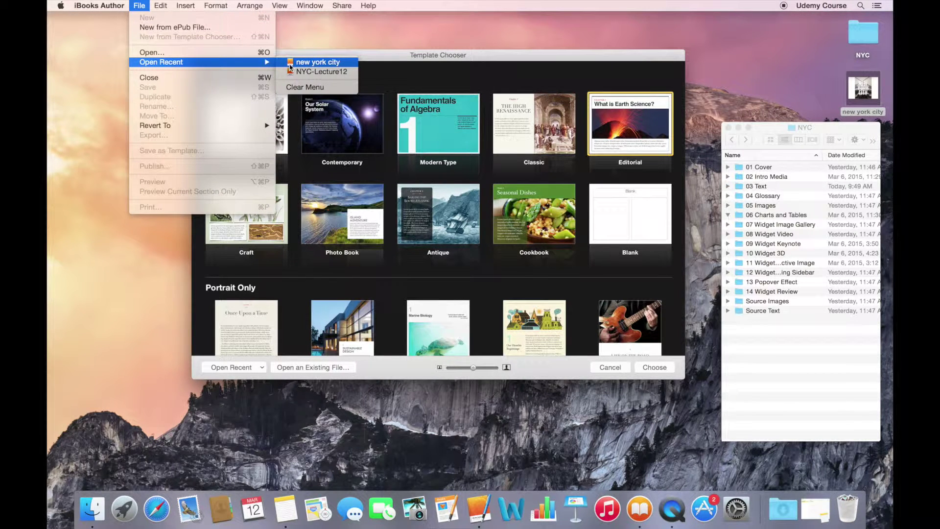
{"action": "left_click", "coordinate": [313, 62]}
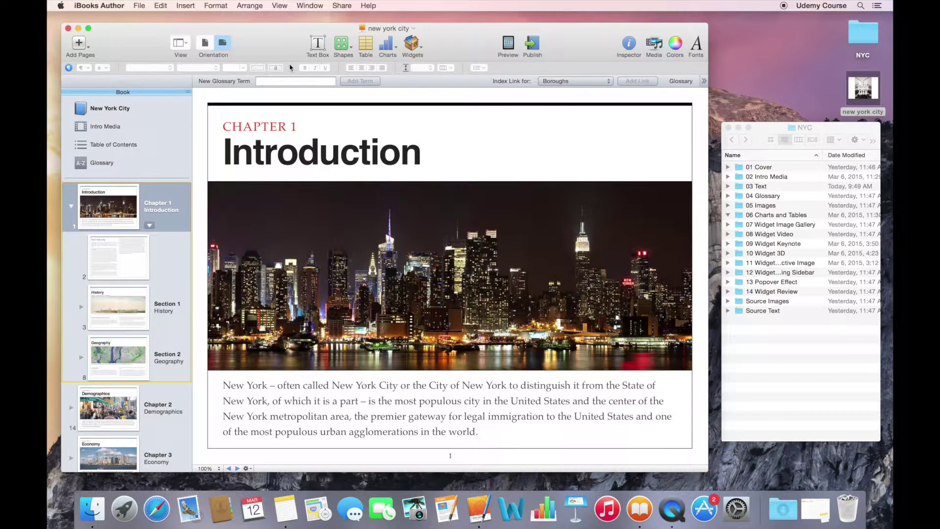
Show the Layouts pane and enlarge it so Chapter, Preface and Section layouts are visible.
{"action": "left_click", "coordinate": [186, 43]}
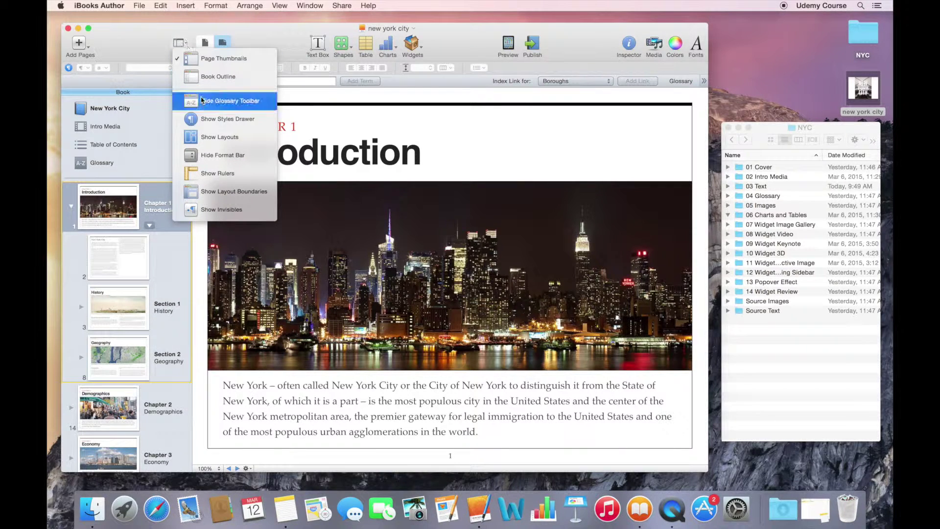
{"action": "left_click", "coordinate": [207, 140]}
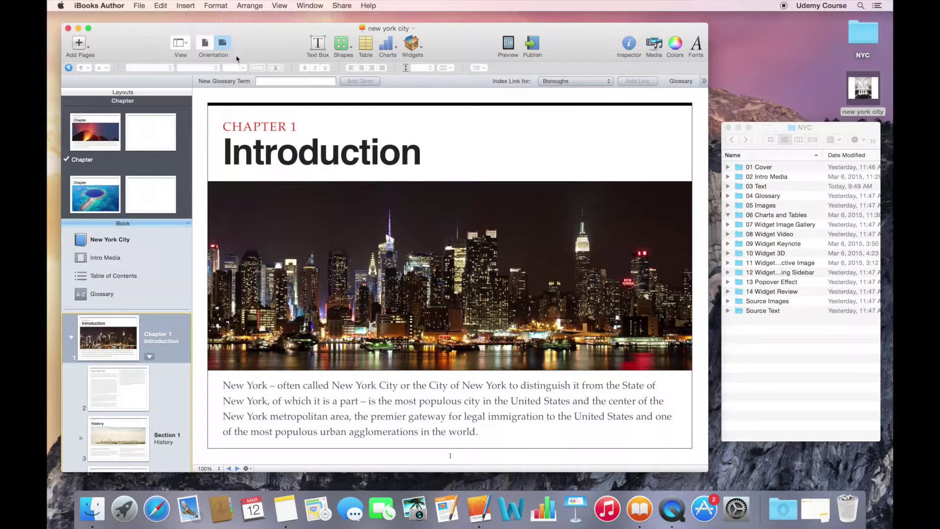
{"action": "left_click", "coordinate": [280, 6]}
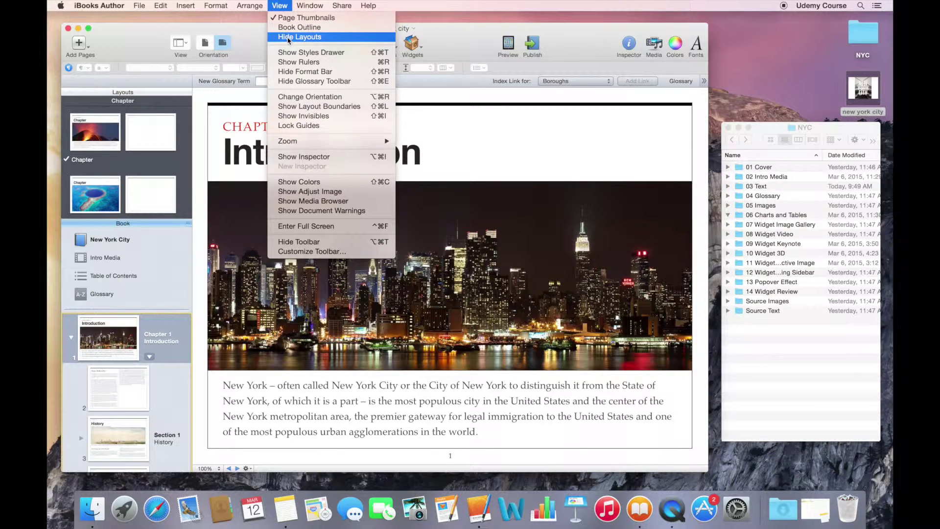
{"action": "left_click", "coordinate": [289, 38]}
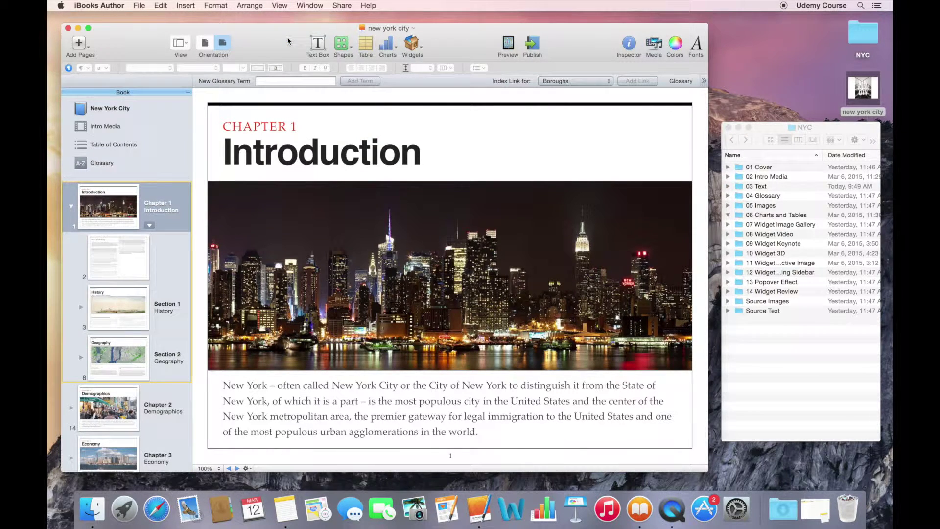
{"action": "left_click", "coordinate": [280, 5]}
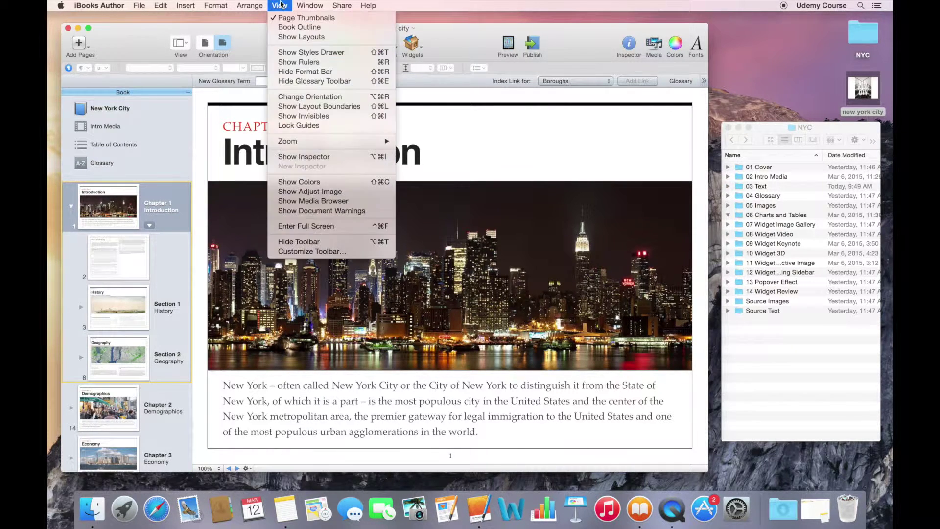
{"action": "left_click", "coordinate": [291, 37]}
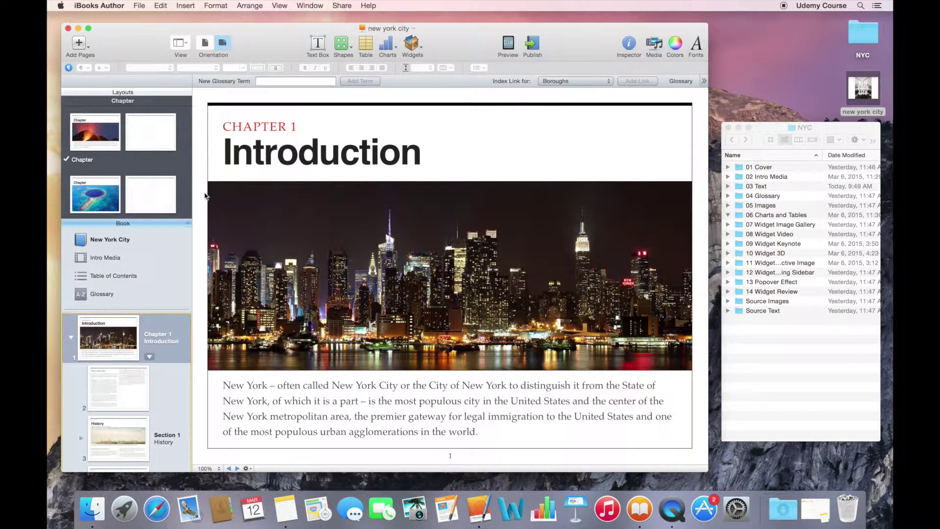
{"action": "left_click_drag", "start_coordinate": [187, 223], "coordinate": [178, 302]}
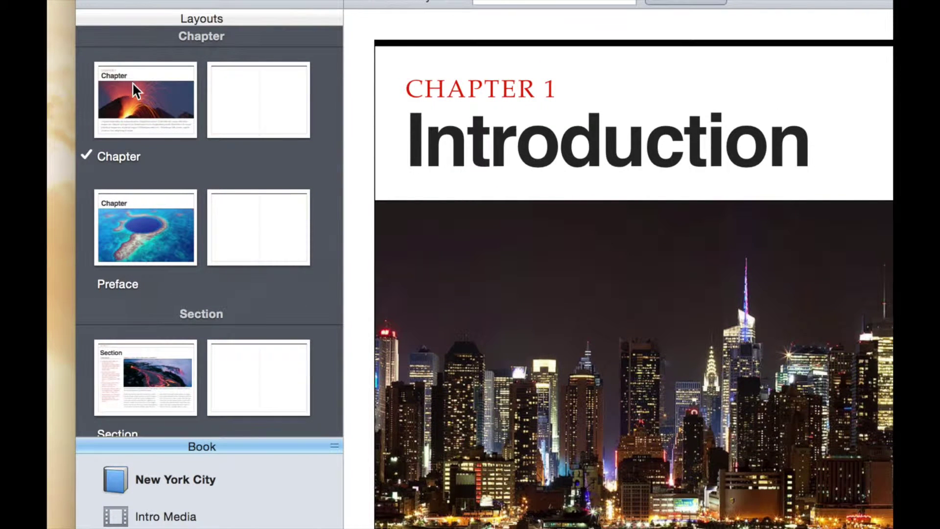
{"action": "scroll", "coordinate": [151, 140], "scroll_direction": "down", "scroll_amount": 6}
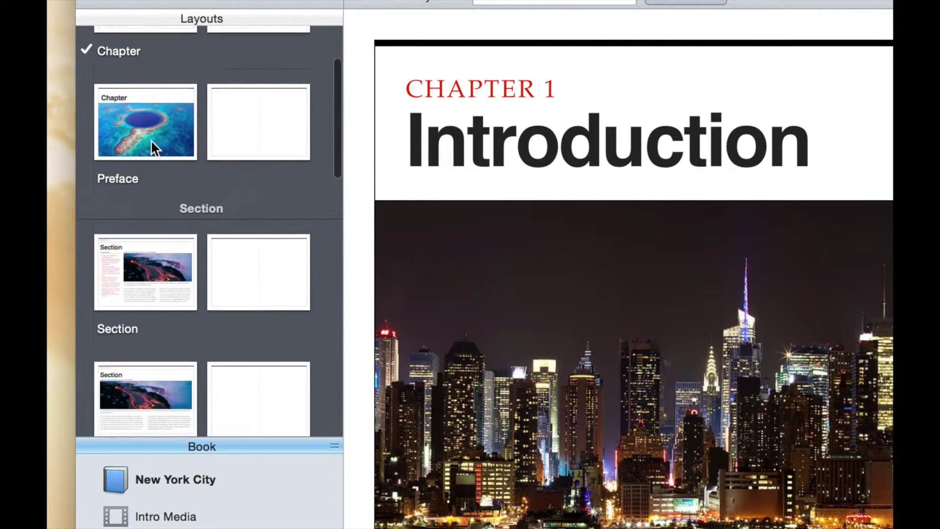
{"action": "scroll", "coordinate": [151, 140], "scroll_direction": "down", "scroll_amount": 3}
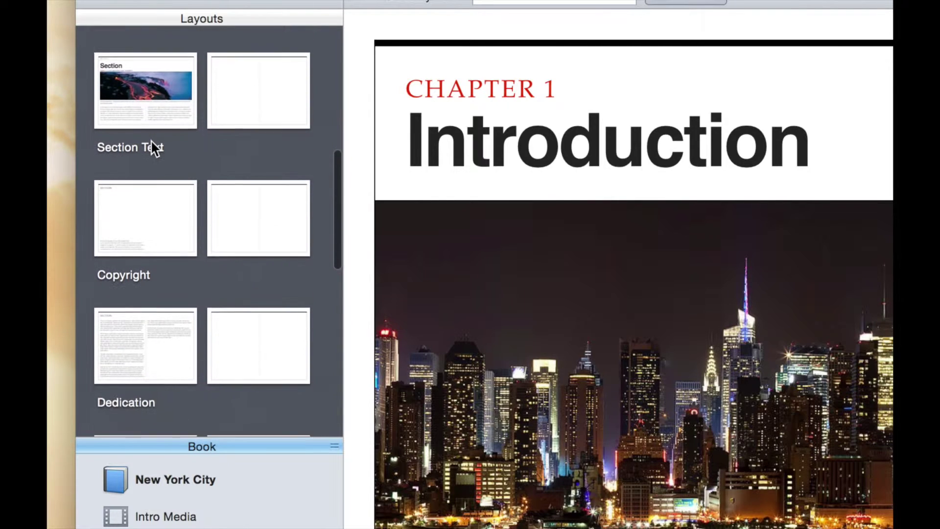
{"action": "scroll", "coordinate": [151, 141], "scroll_direction": "down", "scroll_amount": 6}
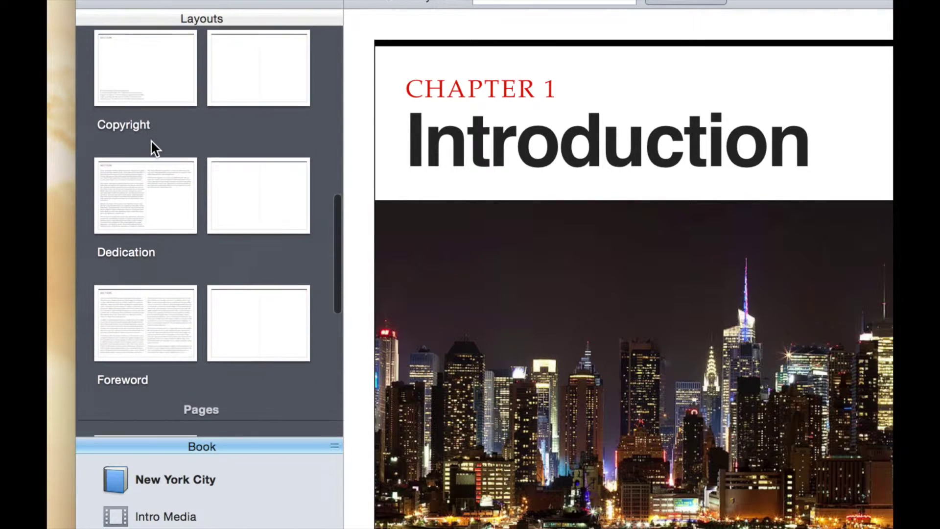
{"action": "scroll", "coordinate": [150, 140], "scroll_direction": "down", "scroll_amount": 3}
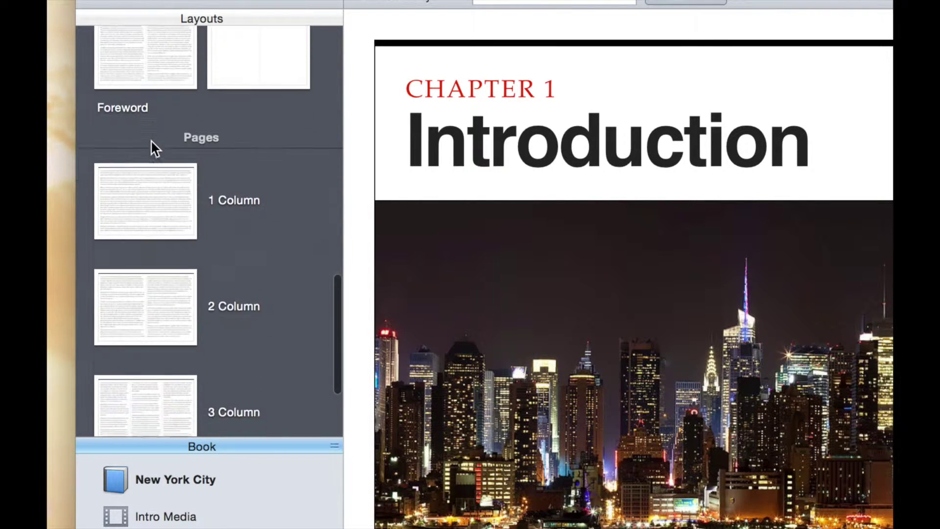
{"action": "scroll", "coordinate": [151, 145], "scroll_direction": "down", "scroll_amount": 2}
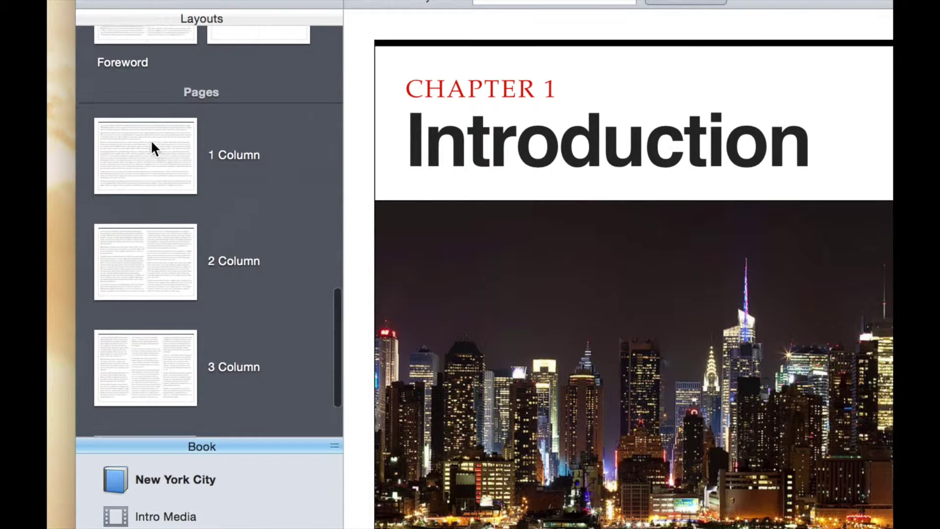
{"action": "scroll", "coordinate": [152, 143], "scroll_direction": "down", "scroll_amount": 1}
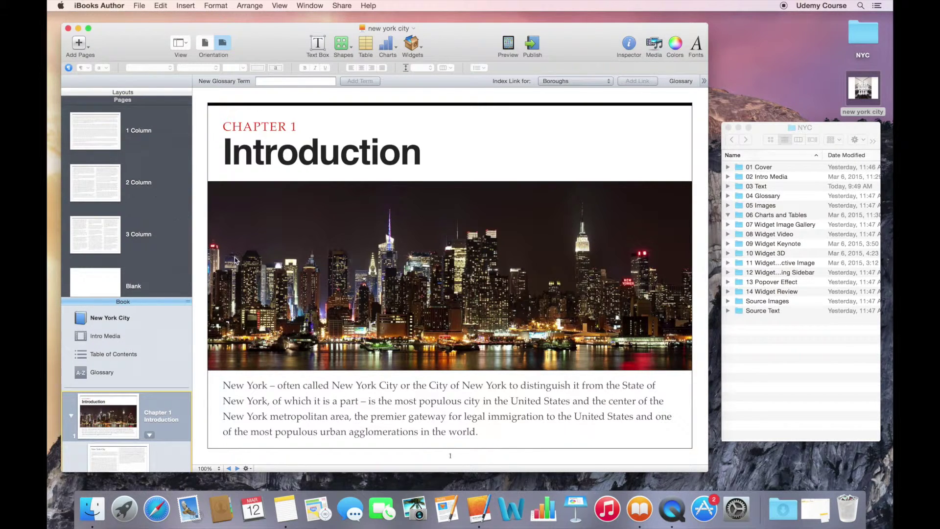
Move the intro paragraph under the Chapter 1 photo to the start of page 2's text.
{"action": "triple_click", "coordinate": [260, 390]}
{"action": "key", "text": "super+c"}
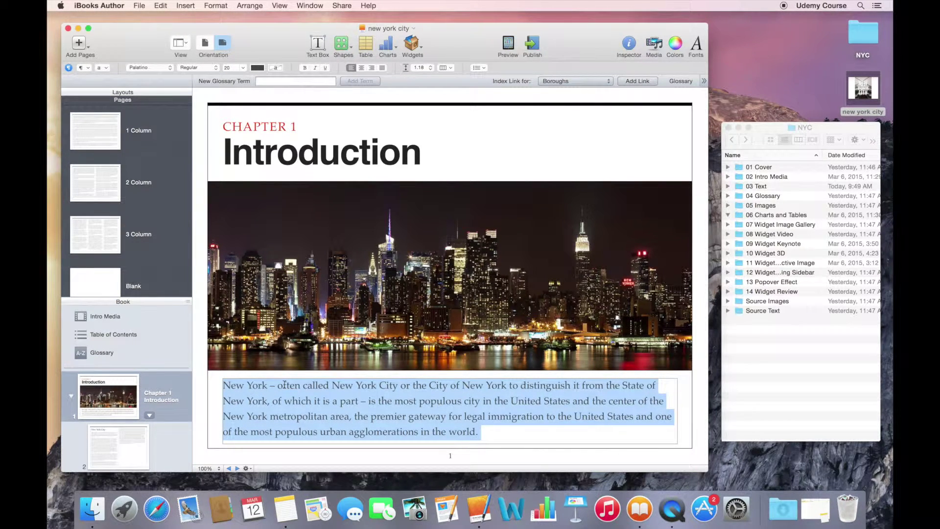
{"action": "key", "text": "BackSpace"}
{"action": "left_click", "coordinate": [134, 435]}
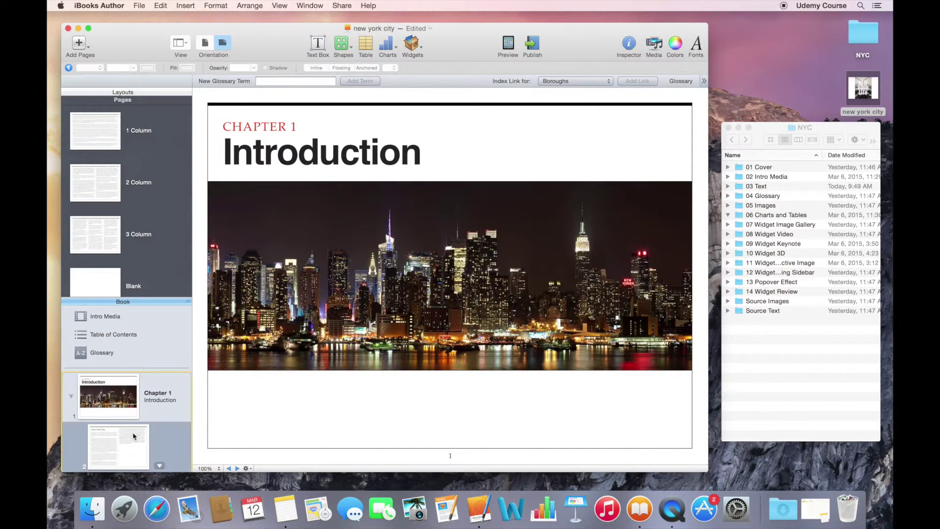
{"action": "left_click", "coordinate": [224, 153]}
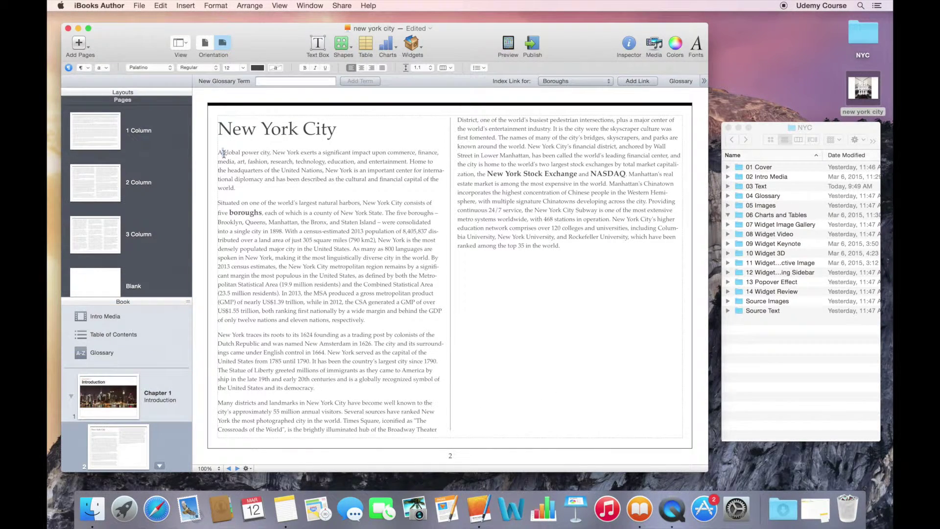
{"action": "double_click", "coordinate": [219, 153]}
{"action": "key", "text": "super+v"}
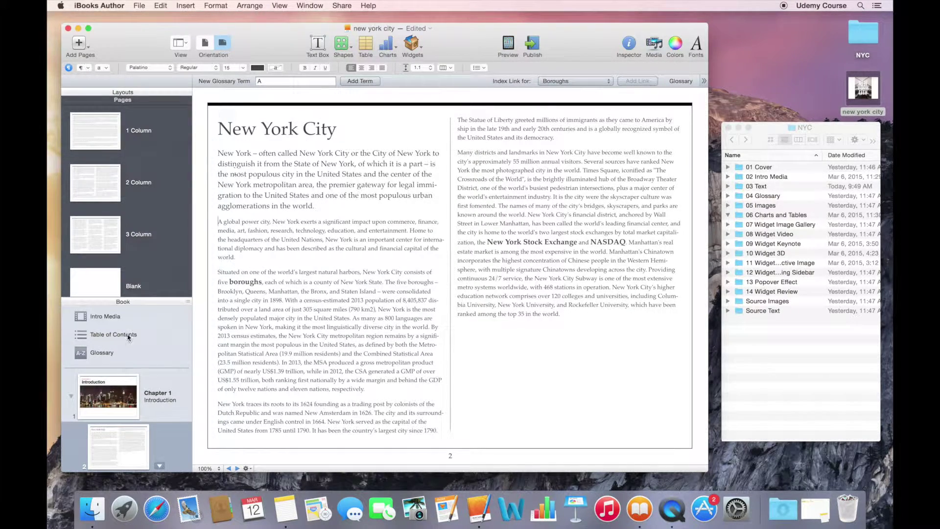
{"action": "left_click", "coordinate": [121, 387]}
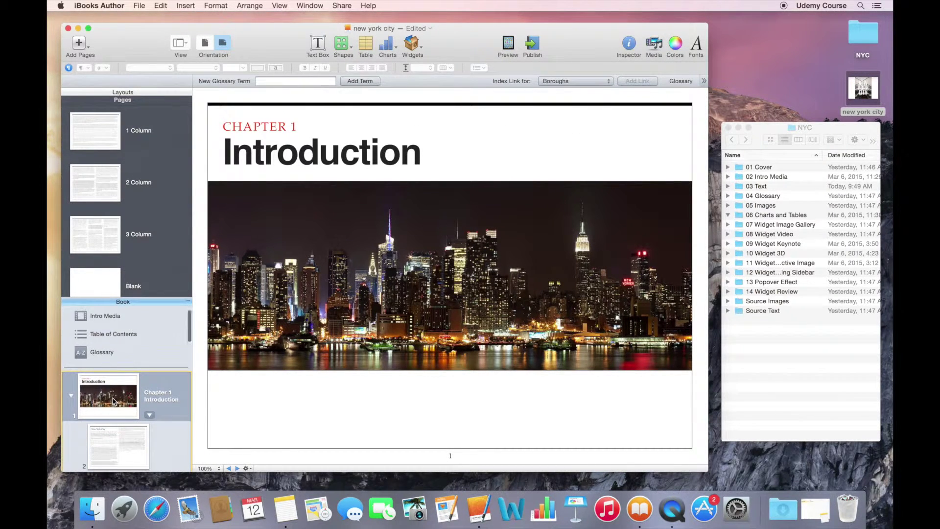
{"action": "scroll", "coordinate": [113, 402], "scroll_direction": "down", "scroll_amount": 5}
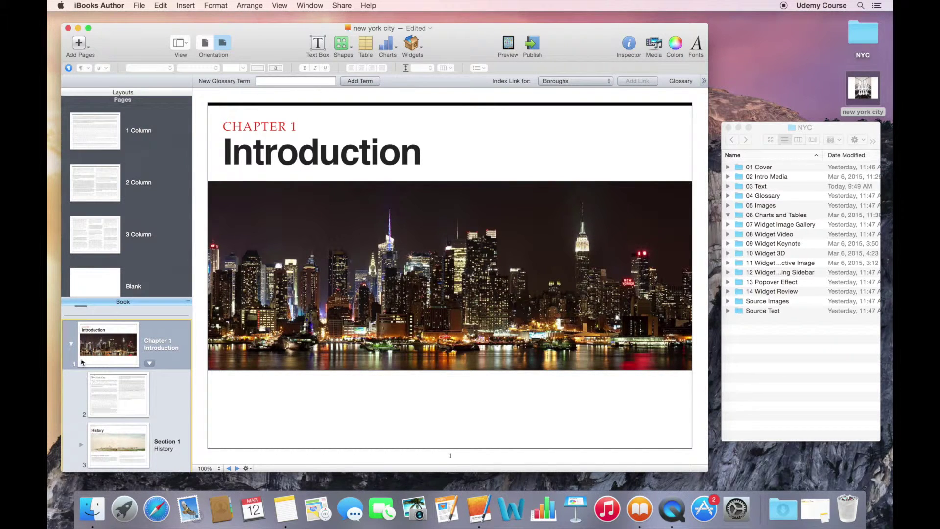
Collapse the Chapter 1 page list and open the Chapter layout thumbnail on the canvas.
{"action": "left_click", "coordinate": [71, 344]}
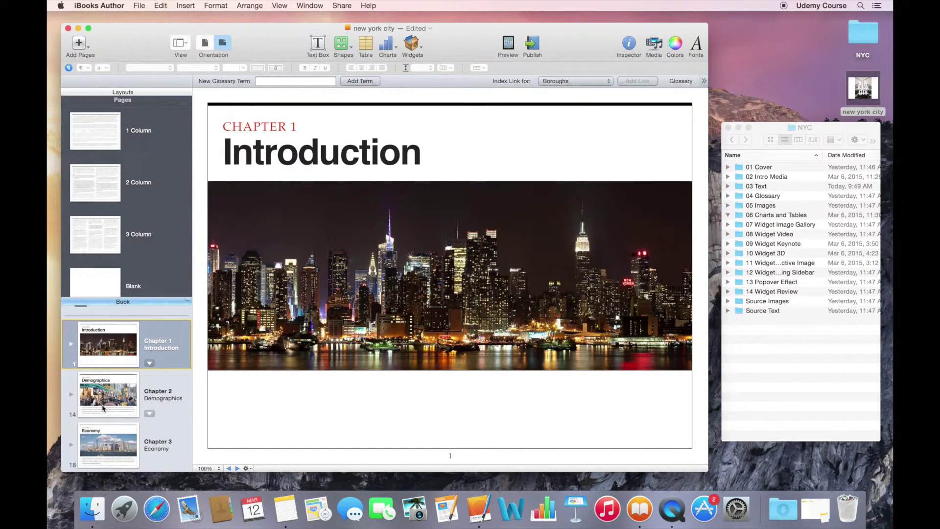
{"action": "scroll", "coordinate": [103, 412], "scroll_direction": "down", "scroll_amount": 3}
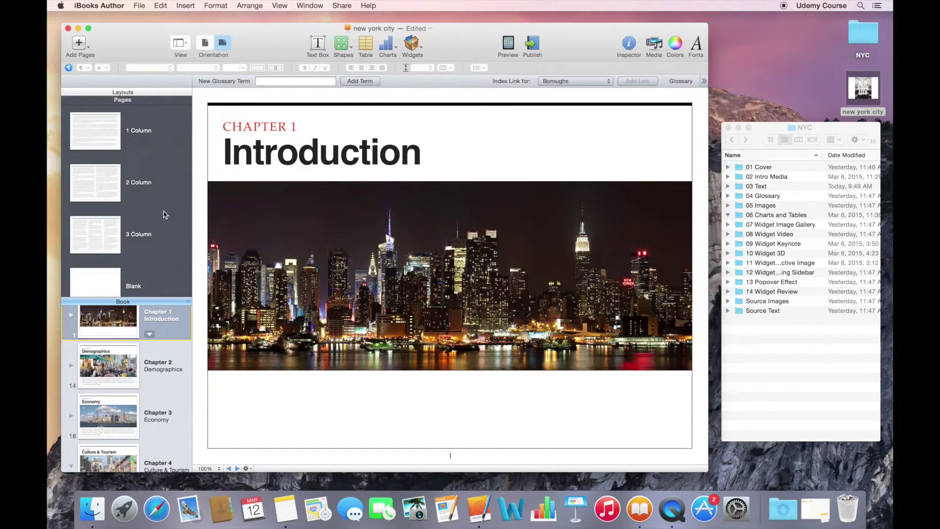
{"action": "scroll", "coordinate": [165, 211], "scroll_direction": "up", "scroll_amount": 1}
{"action": "scroll", "coordinate": [166, 211], "scroll_direction": "up", "scroll_amount": 10}
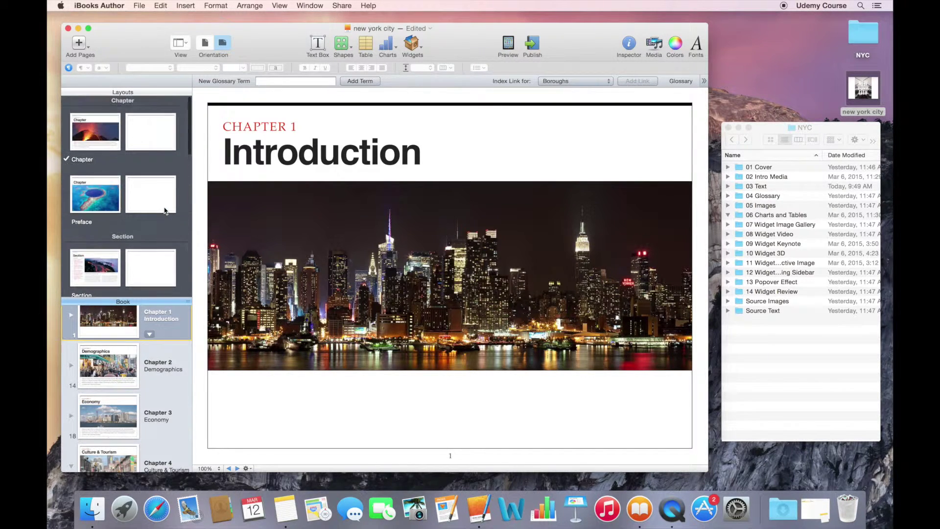
{"action": "left_click", "coordinate": [95, 143]}
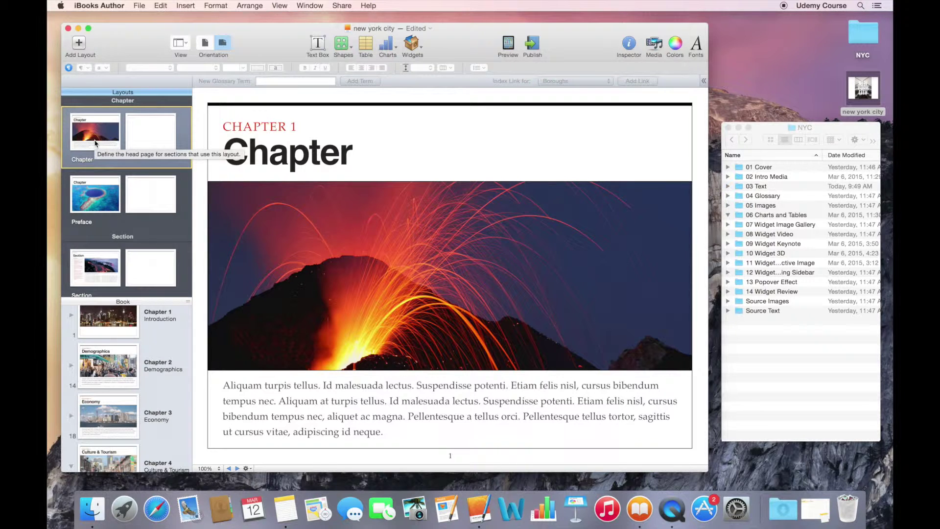
Delete the Chapter layout's placeholder paragraph box and select the volcano photo.
{"action": "left_click", "coordinate": [292, 387]}
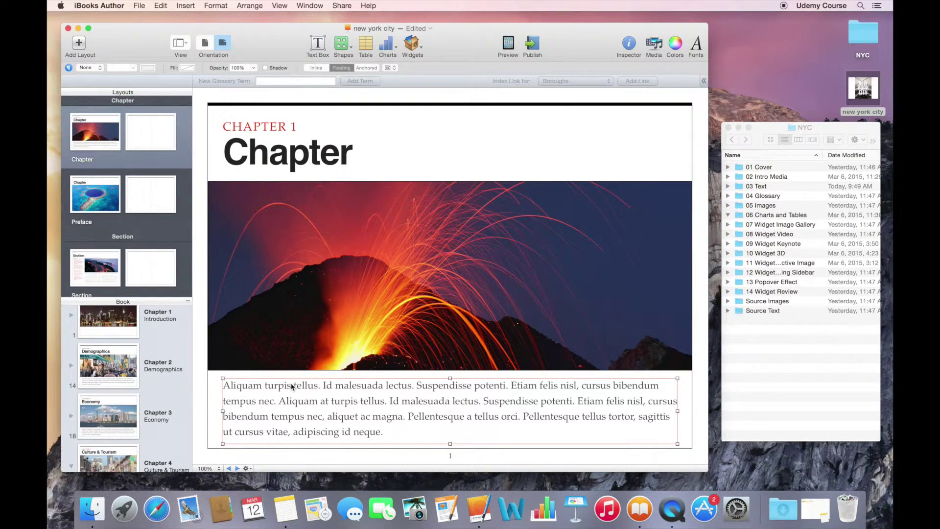
{"action": "key", "text": "Delete"}
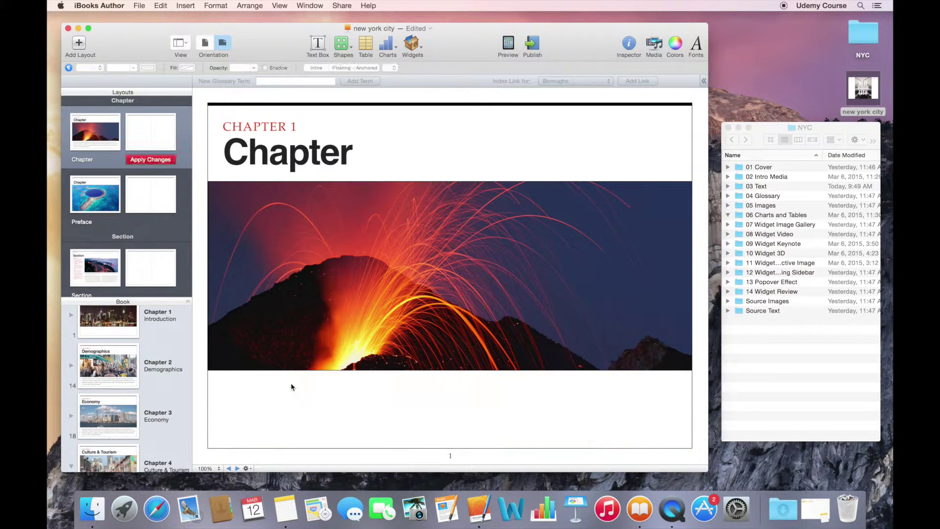
{"action": "left_click", "coordinate": [357, 353]}
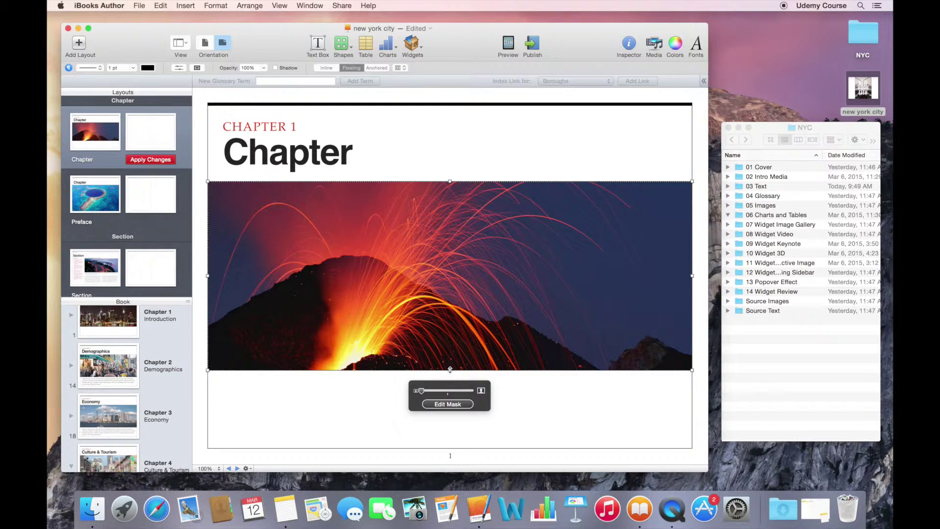
Undo a plain stretch, then extend the volcano photo's mask down to the page bottom.
{"action": "left_click_drag", "start_coordinate": [450, 370], "coordinate": [454, 427]}
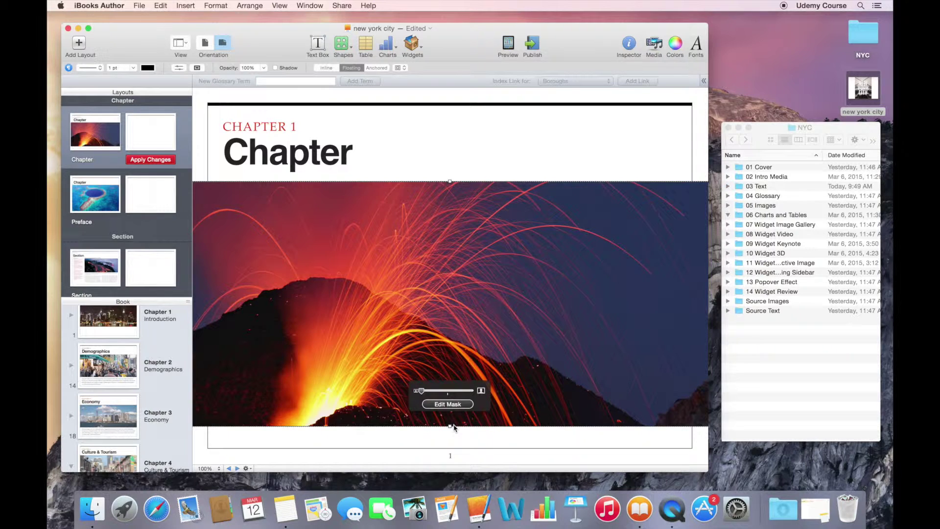
{"action": "key", "text": "super+z"}
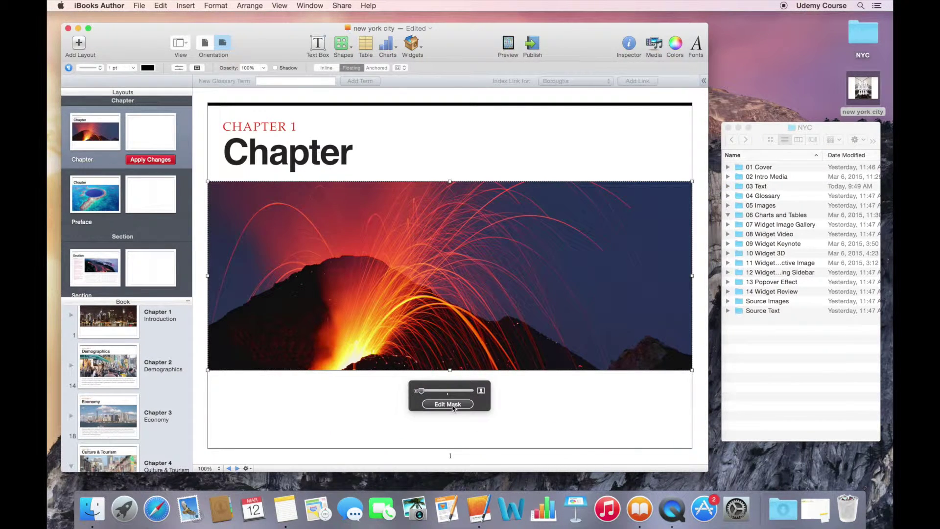
{"action": "left_click", "coordinate": [453, 408]}
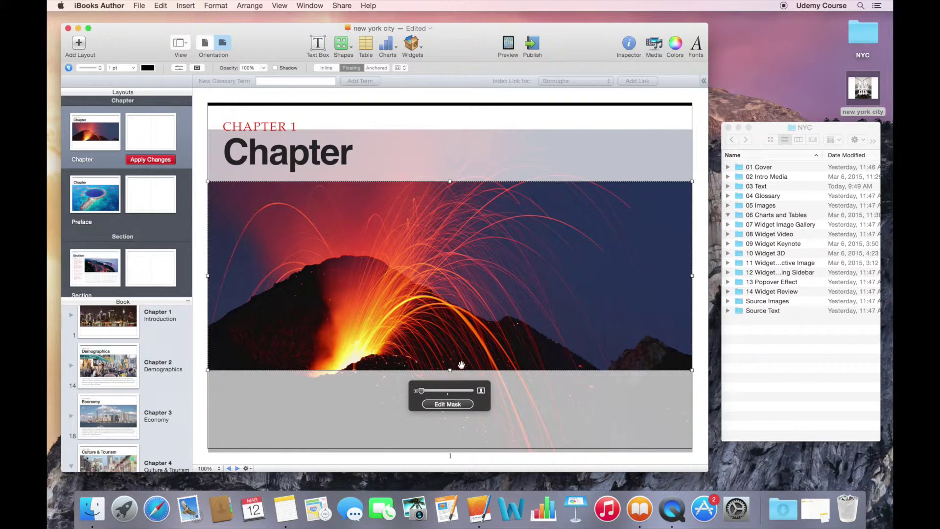
{"action": "left_click_drag", "start_coordinate": [450, 371], "coordinate": [451, 451]}
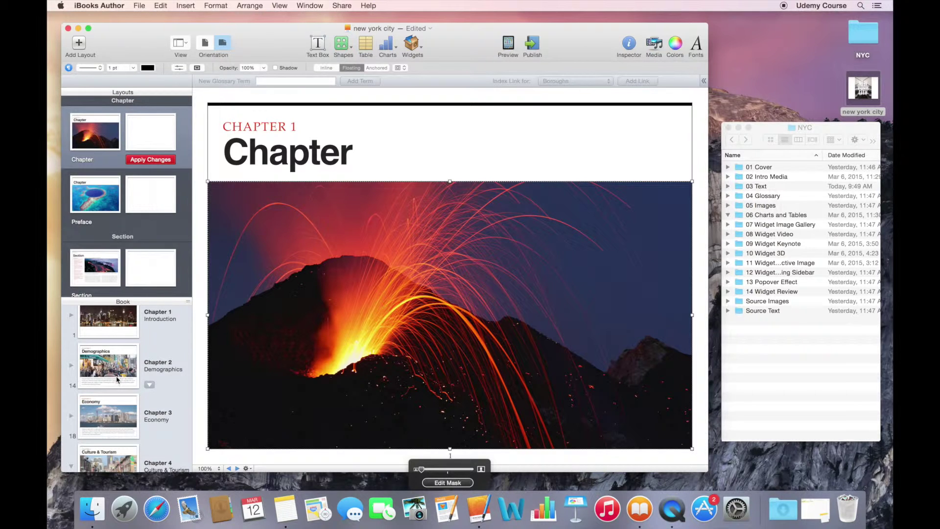
Apply the Chapter layout changes (title plus full-page volcano photo) to the book.
{"action": "left_click", "coordinate": [160, 159]}
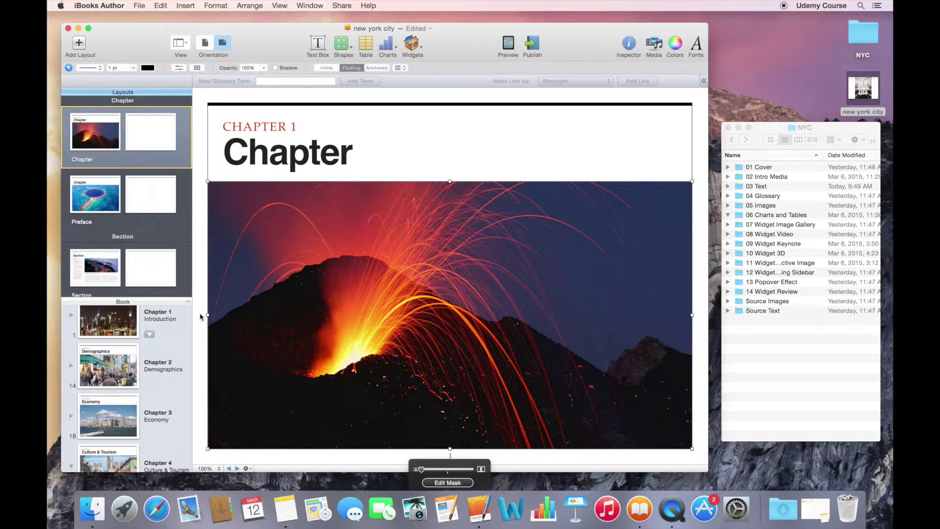
Undo the image enlargement to restore the original Chapter layout and select it.
{"action": "key", "text": "super+c"}
{"action": "key", "text": "super+z"}
{"action": "key", "text": "super+z"}
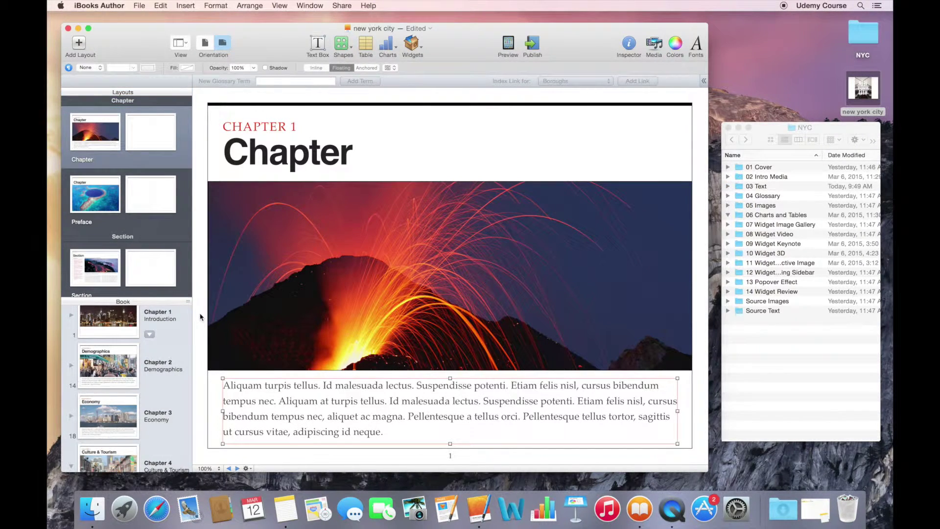
{"action": "left_click", "coordinate": [102, 153]}
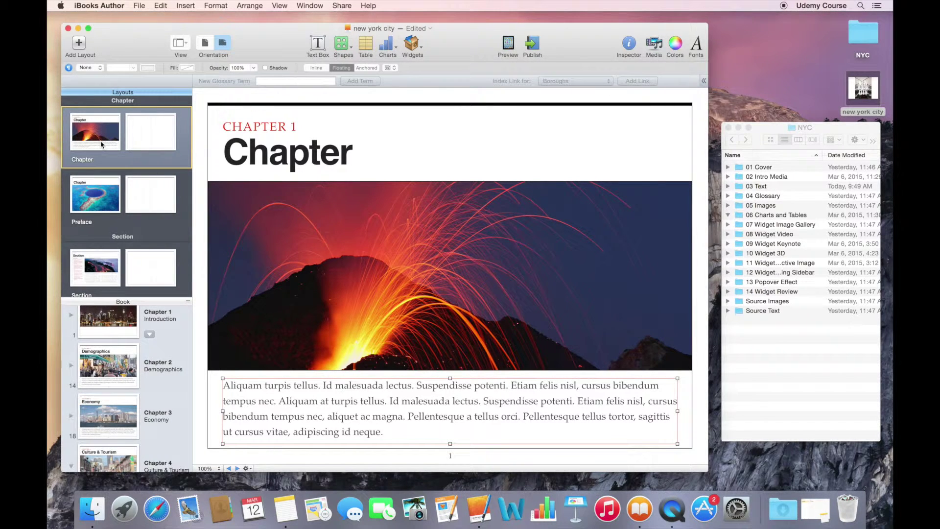
Duplicate the Chapter layout as 'Chapter copy' and delete its placeholder body text box.
{"action": "right_click", "coordinate": [102, 144]}
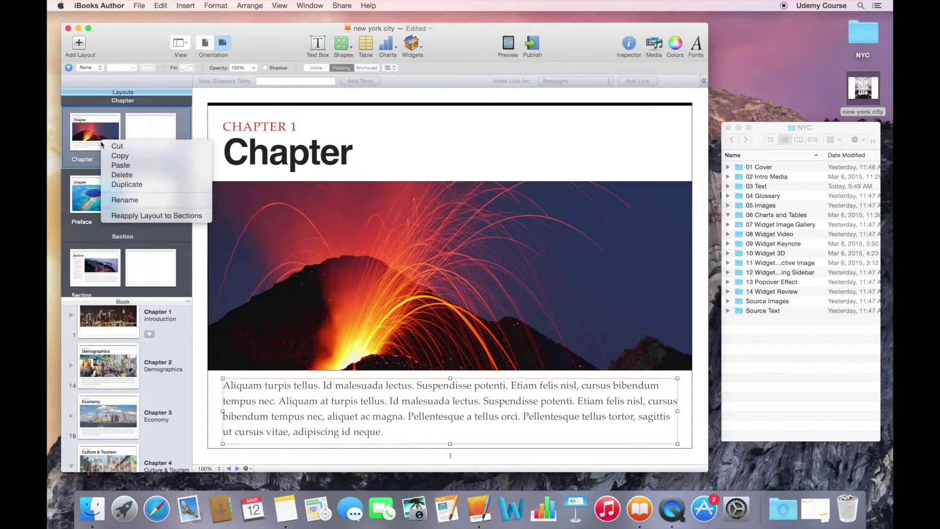
{"action": "left_click", "coordinate": [131, 184]}
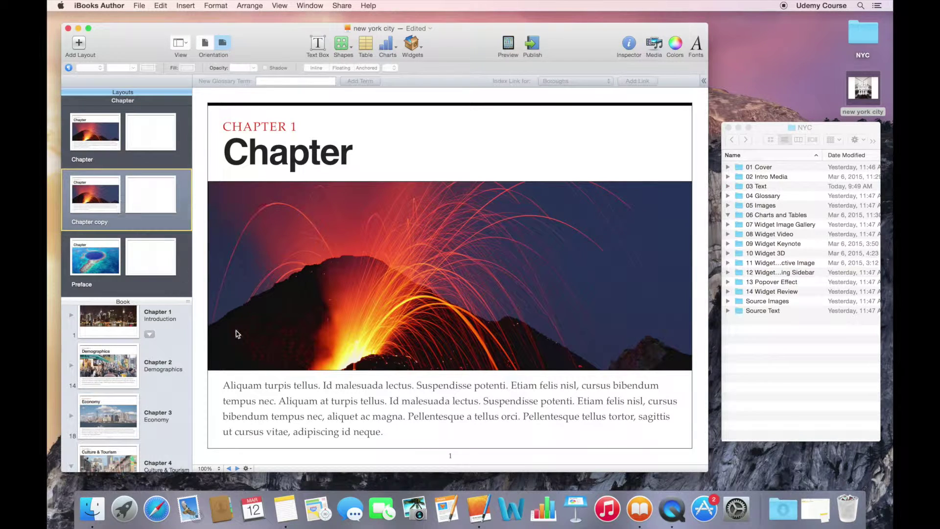
{"action": "left_click", "coordinate": [257, 392]}
{"action": "key", "text": "Delete"}
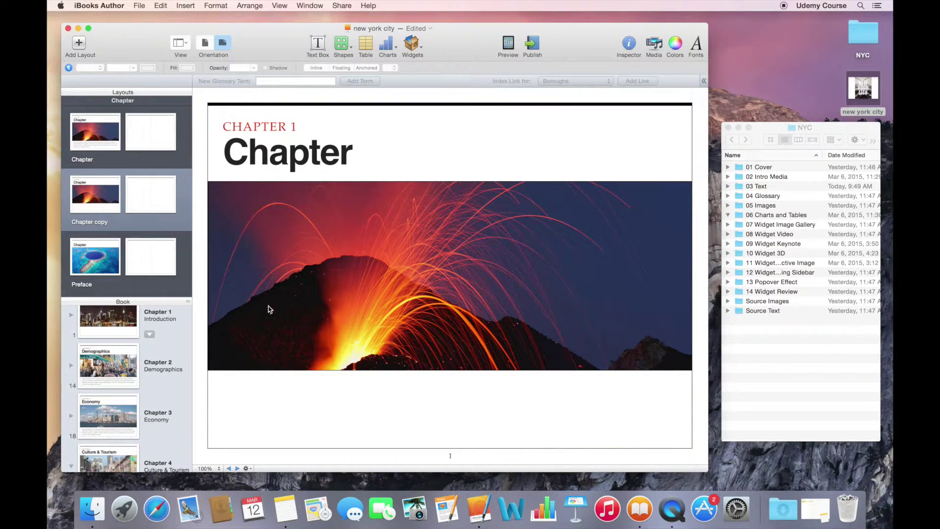
Extend the Chapter copy volcano photo's mask to the page bottom, then enlarge the book list.
{"action": "left_click", "coordinate": [270, 309]}
{"action": "left_click", "coordinate": [434, 404]}
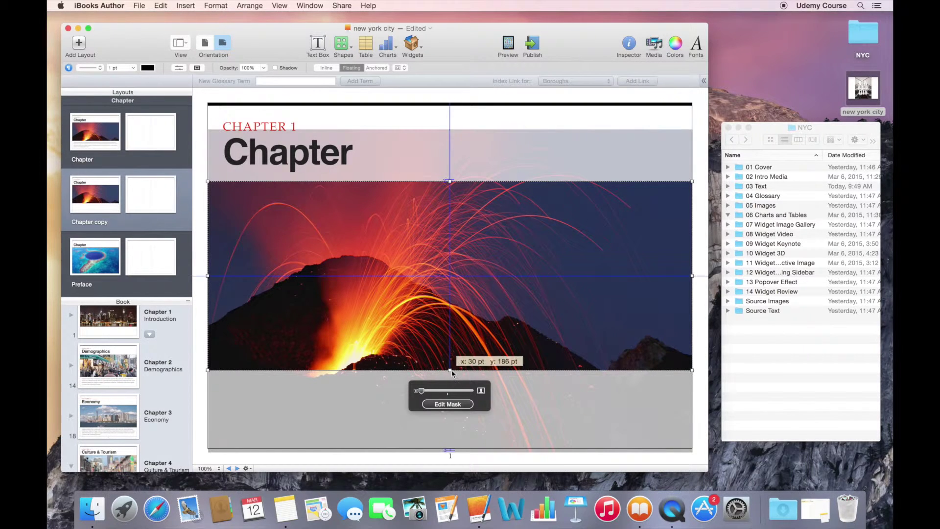
{"action": "left_click_drag", "start_coordinate": [449, 370], "coordinate": [448, 448]}
{"action": "key", "text": "Return"}
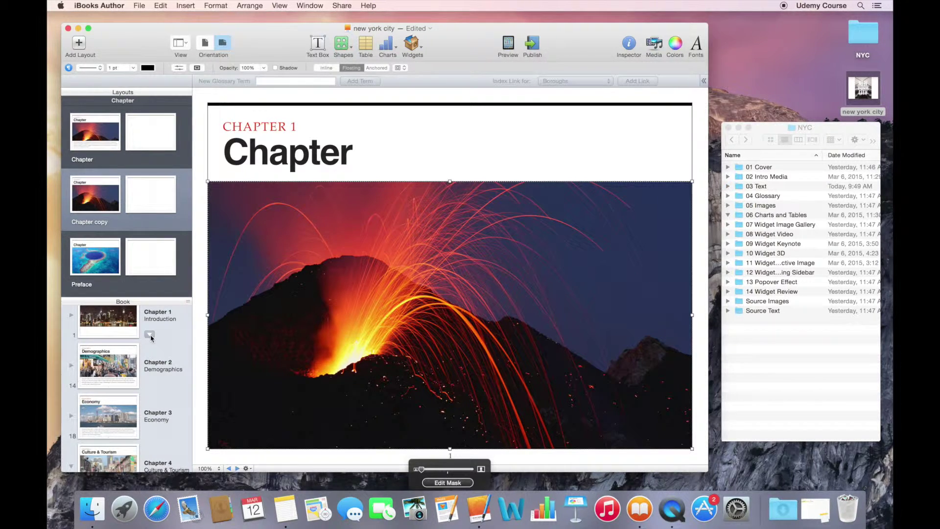
{"action": "left_click_drag", "start_coordinate": [186, 299], "coordinate": [180, 188]}
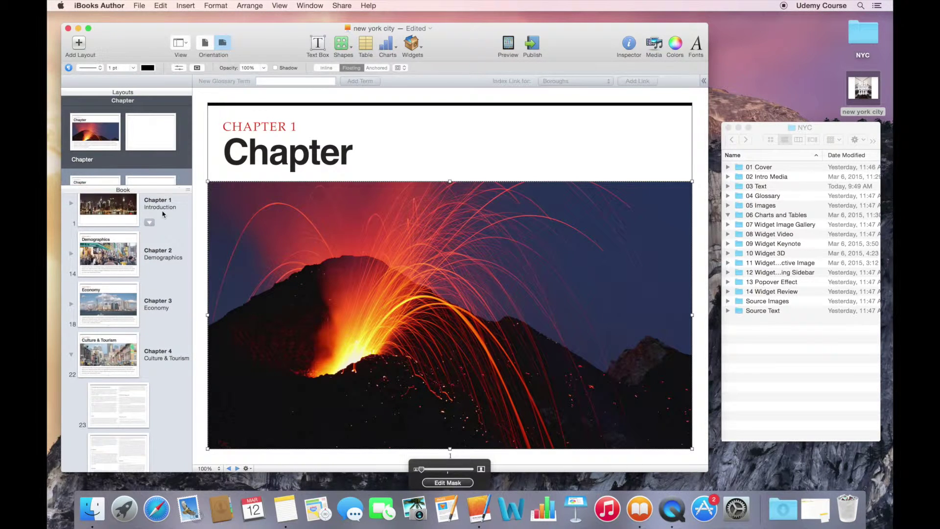
Give Chapters 1, 2, 3 and 4 the Chapter copy layout from each chapter's layout dropdown.
{"action": "left_click", "coordinate": [151, 223]}
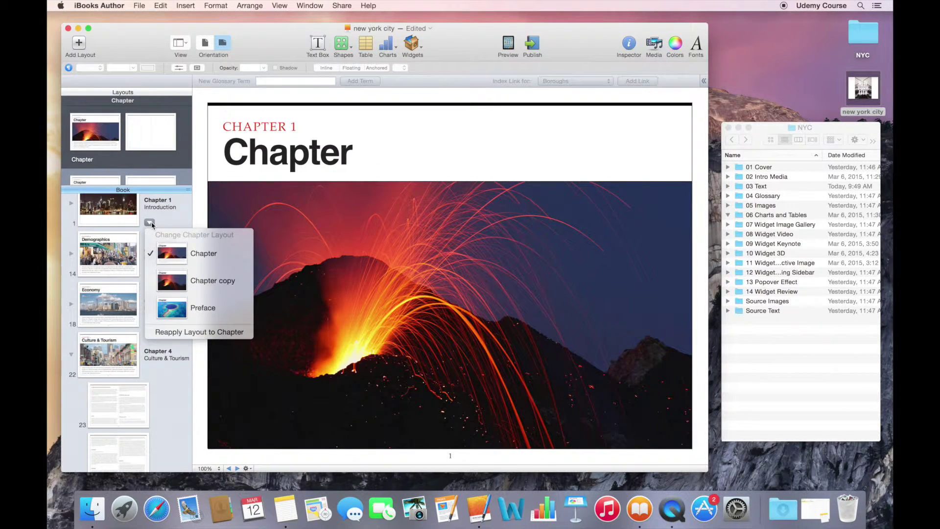
{"action": "left_click", "coordinate": [194, 281]}
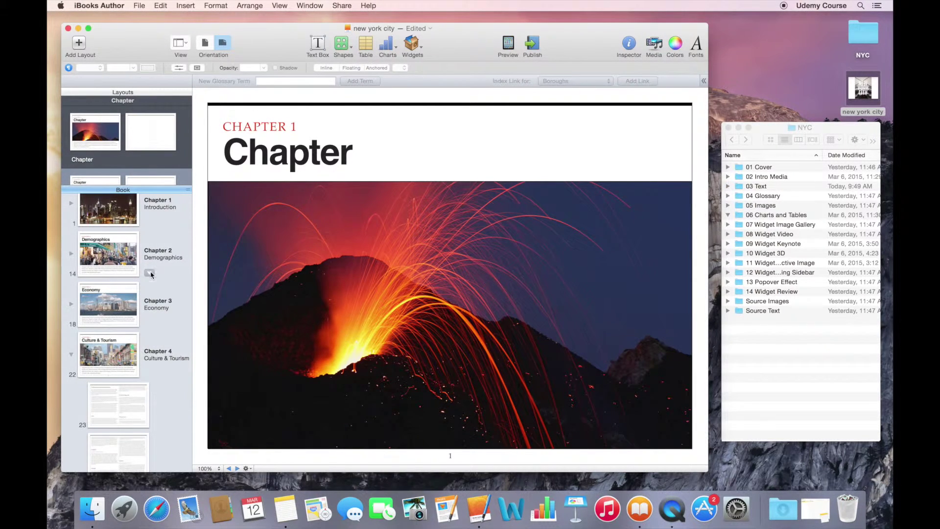
{"action": "left_click", "coordinate": [150, 272]}
{"action": "left_click", "coordinate": [167, 330]}
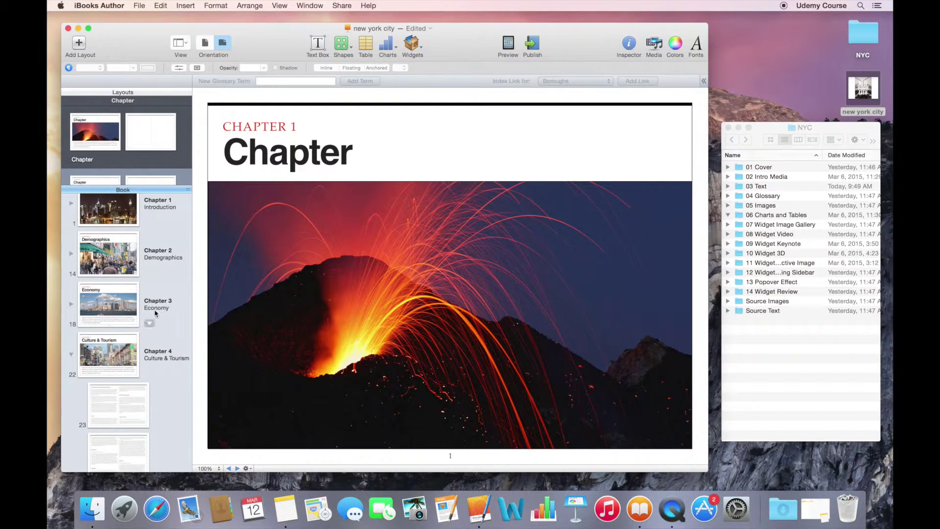
{"action": "left_click", "coordinate": [150, 323]}
{"action": "left_click", "coordinate": [170, 379]}
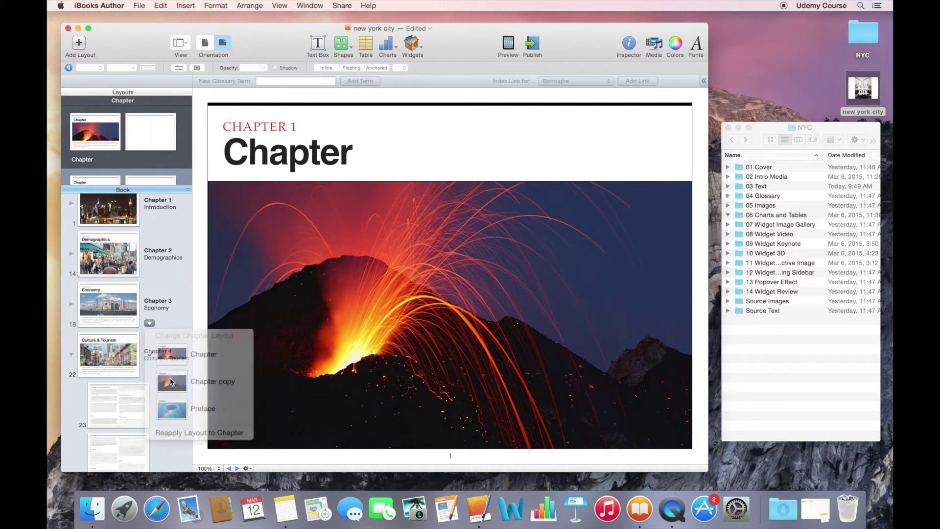
{"action": "left_click", "coordinate": [150, 373]}
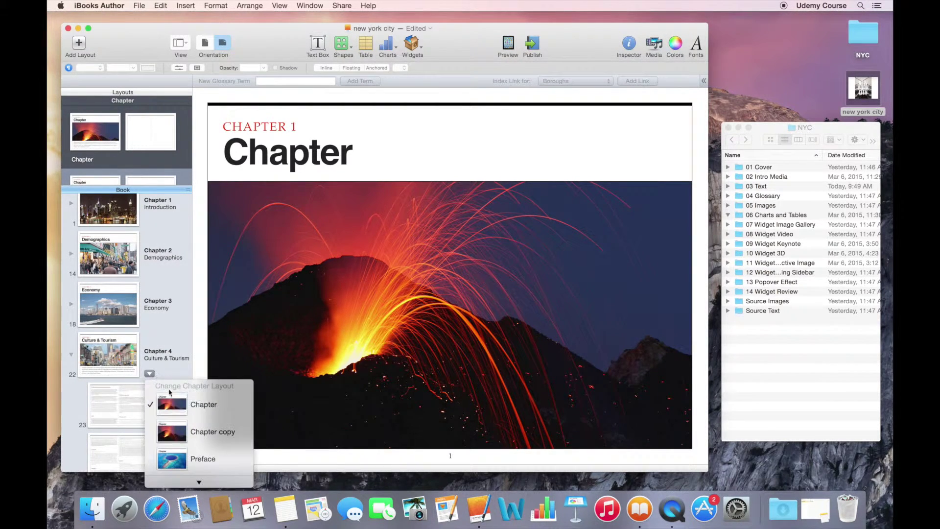
{"action": "left_click", "coordinate": [172, 433]}
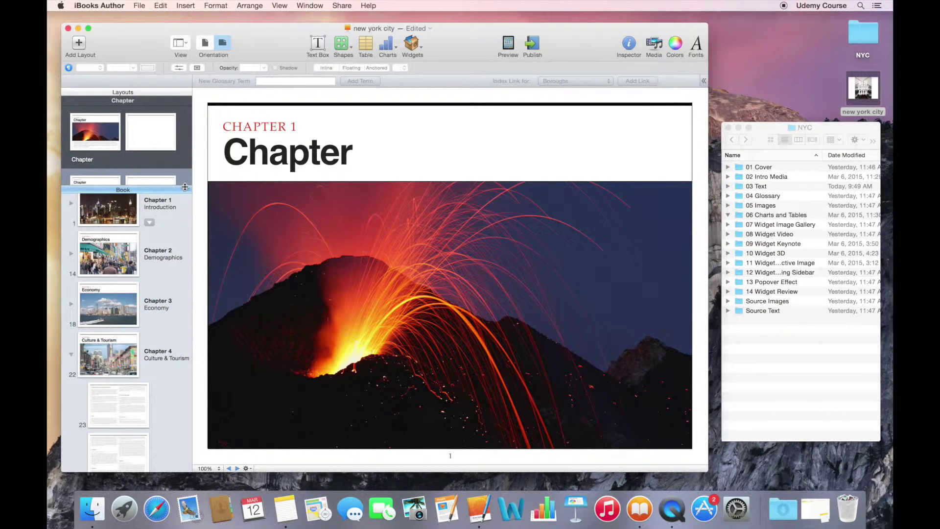
Enlarge and scroll the Layouts list so Chapter copy, Preface and Section layouts show.
{"action": "left_click_drag", "start_coordinate": [185, 186], "coordinate": [186, 313]}
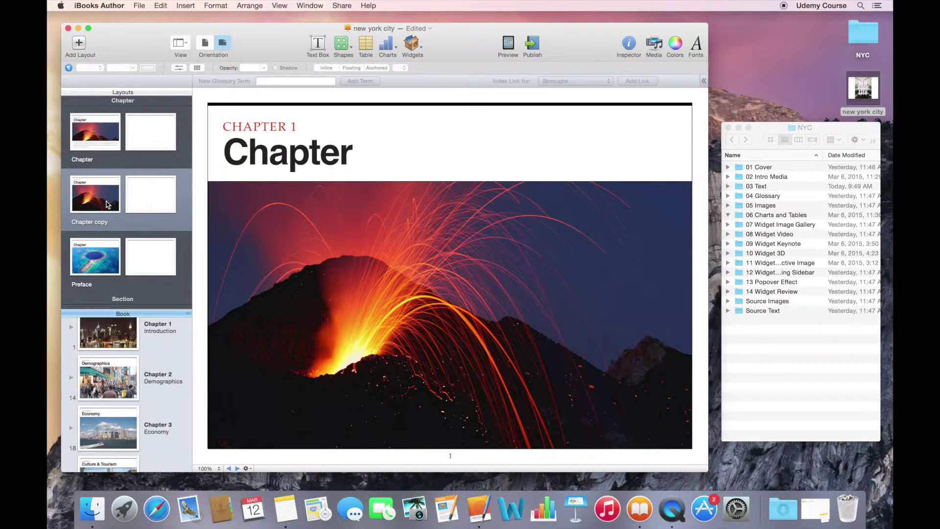
{"action": "scroll", "coordinate": [107, 205], "scroll_direction": "down", "scroll_amount": 3}
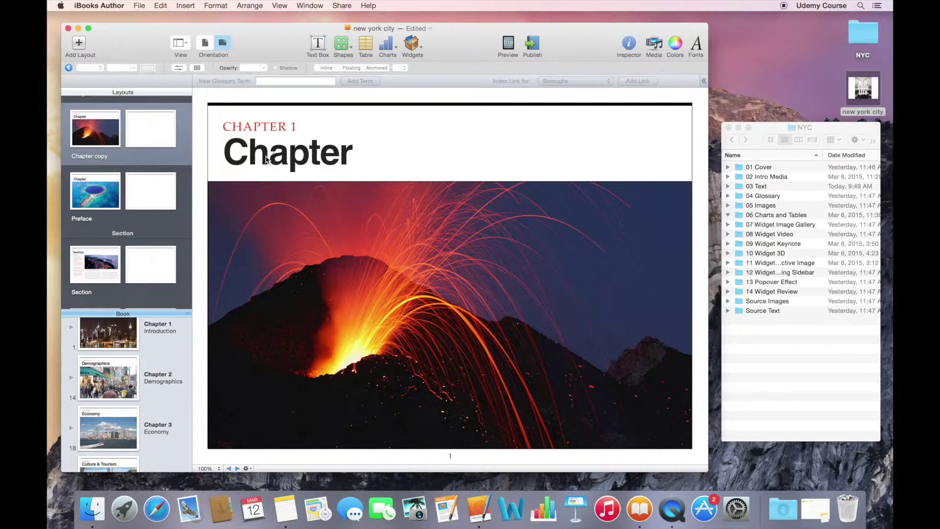
Set the Chapter copy title to All Caps and apply the layout changes to the chapters.
{"action": "left_click", "coordinate": [266, 159]}
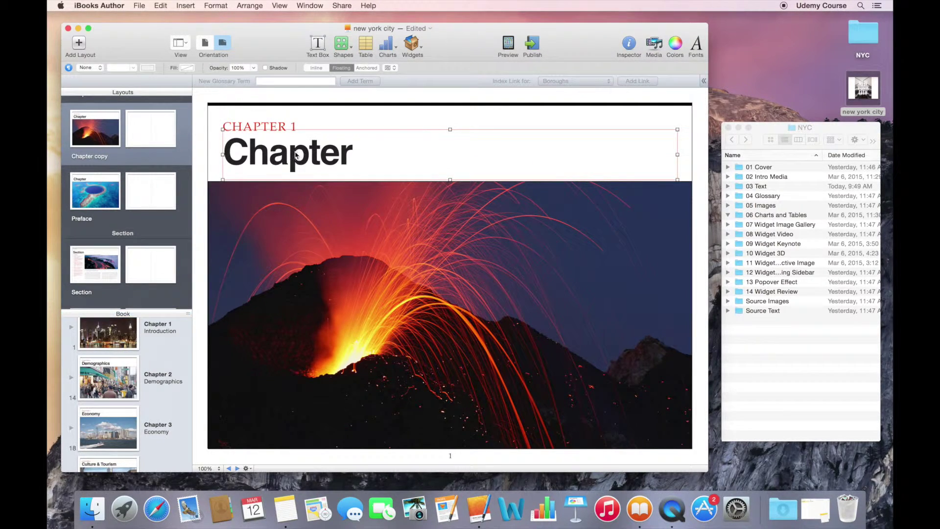
{"action": "left_click", "coordinate": [291, 156]}
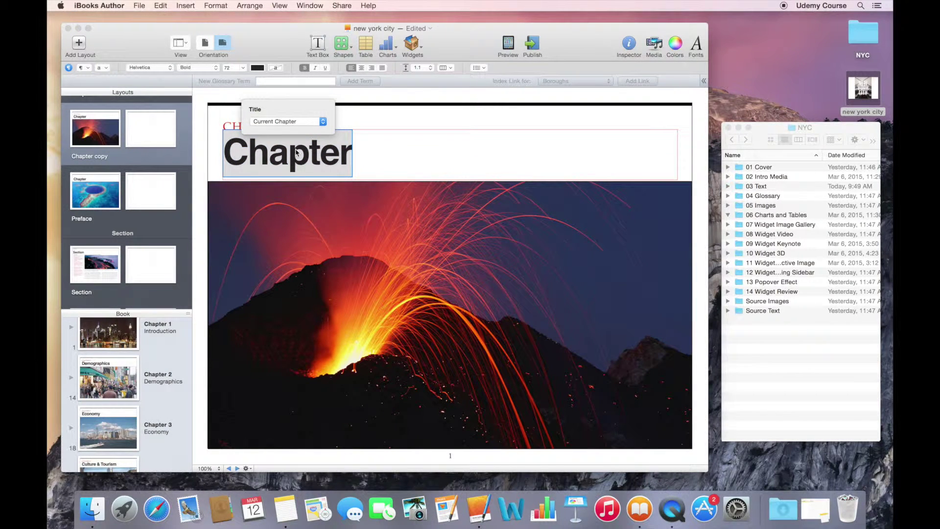
{"action": "left_click", "coordinate": [212, 4]}
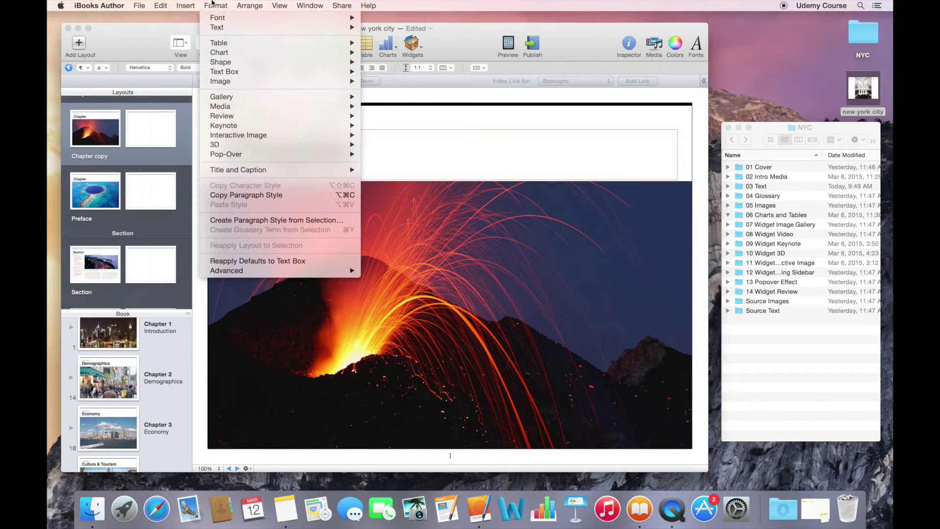
{"action": "mouse_move", "coordinate": [294, 23]}
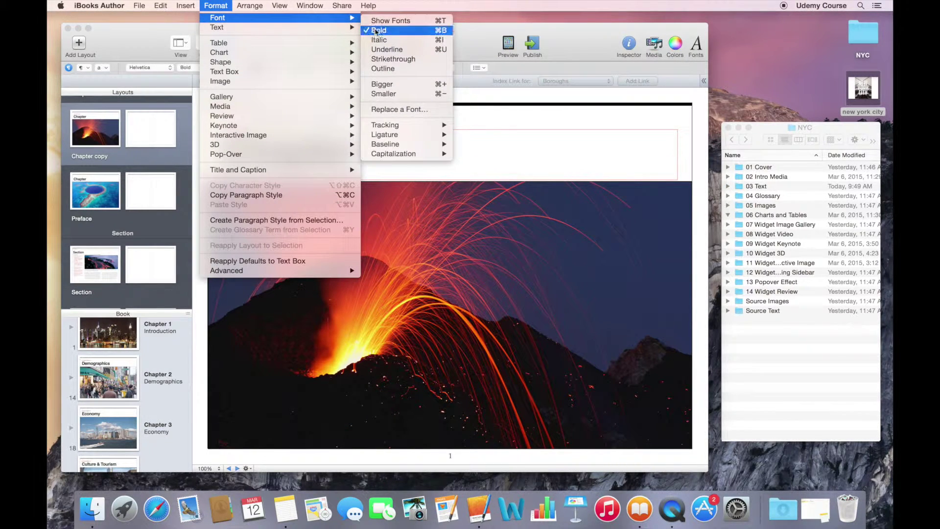
{"action": "mouse_move", "coordinate": [396, 153]}
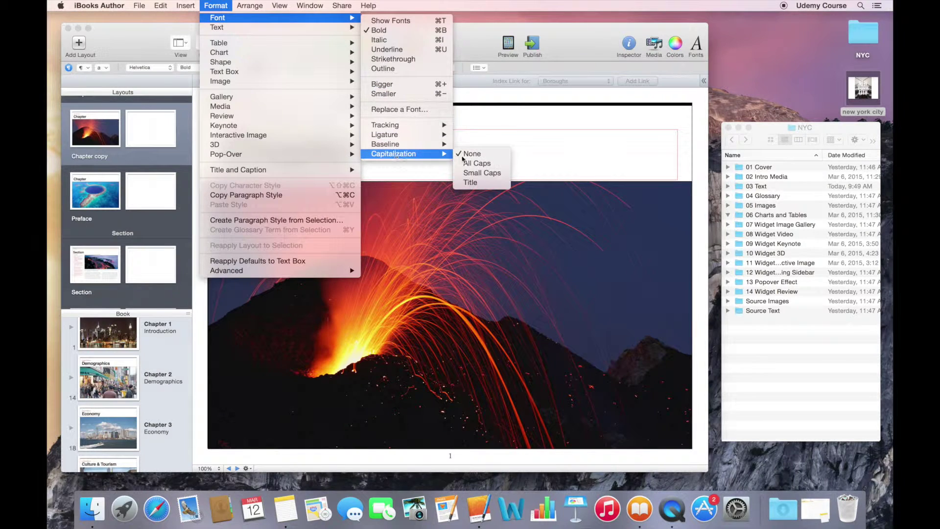
{"action": "left_click", "coordinate": [477, 164]}
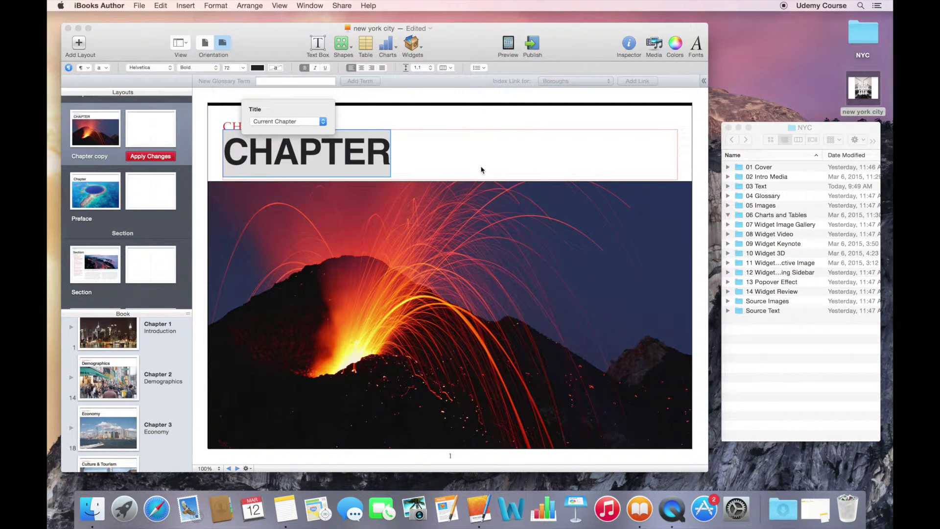
{"action": "left_click", "coordinate": [150, 156]}
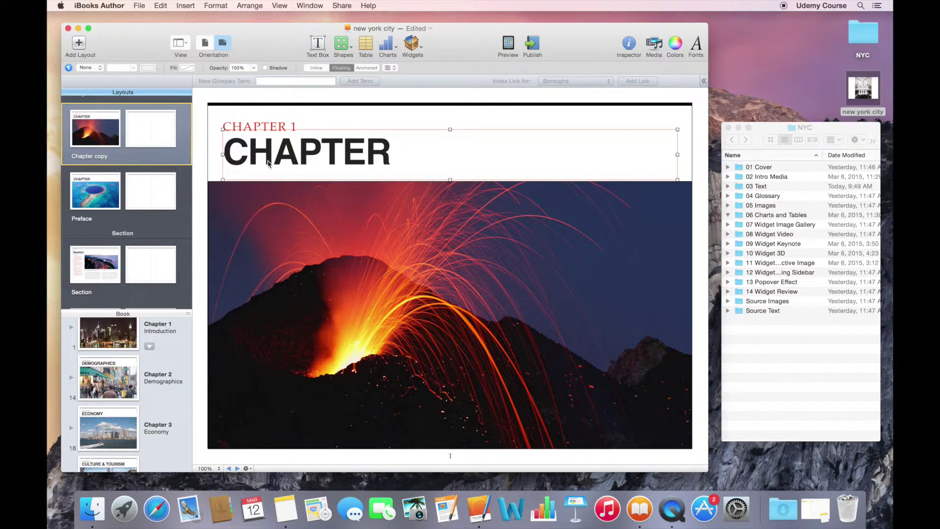
{"action": "key", "text": "super+c"}
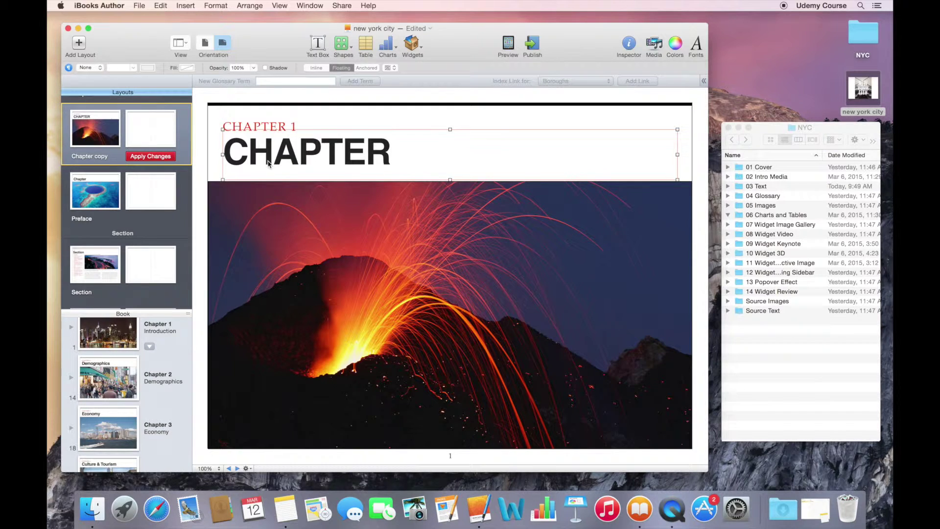
Select the mixed-case 'Chapter' title and show the Styles Drawer.
{"action": "double_click", "coordinate": [268, 163]}
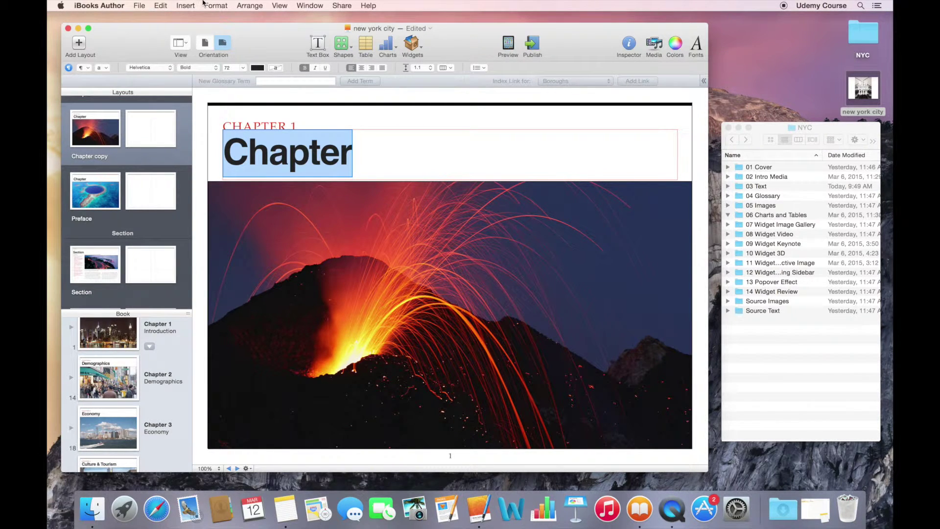
{"action": "left_click", "coordinate": [187, 44]}
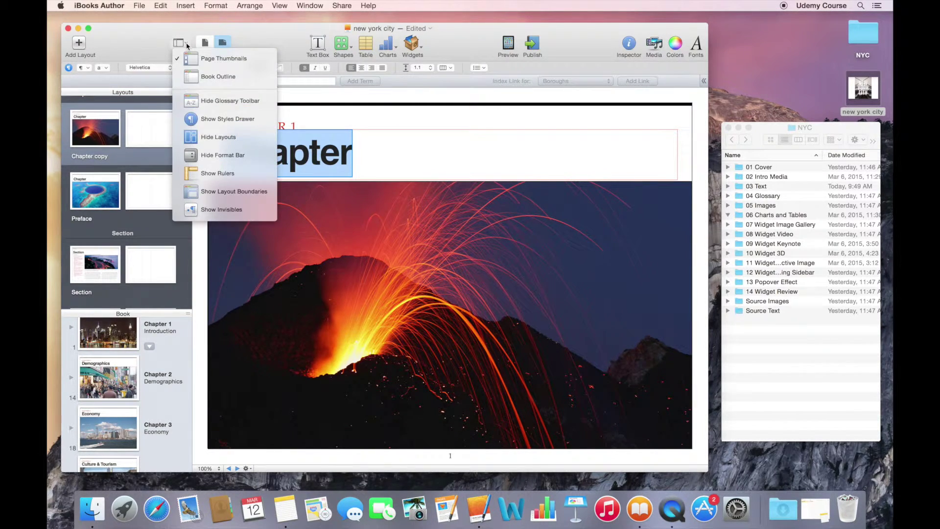
{"action": "left_click", "coordinate": [211, 118]}
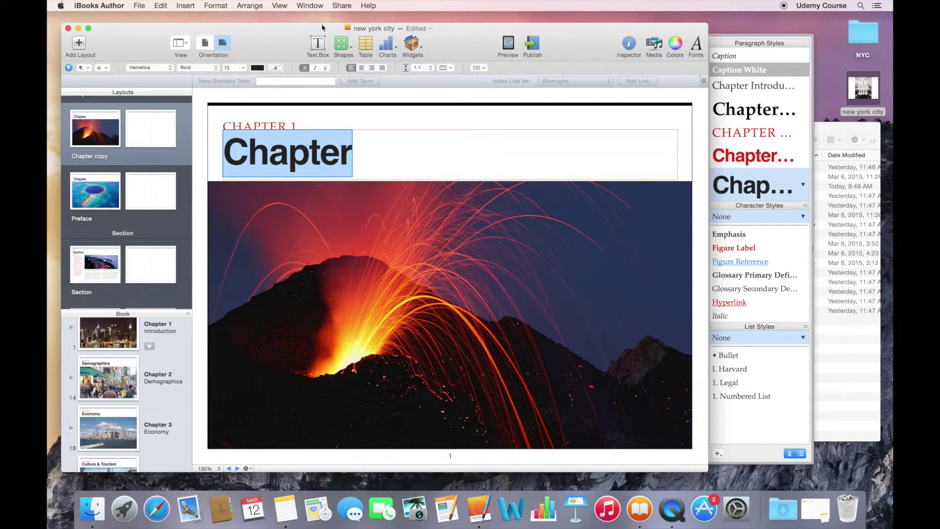
Make the Chapter copy title All Caps again and open the Chapter Title 1 style menu.
{"action": "left_click", "coordinate": [231, 5]}
{"action": "mouse_move", "coordinate": [220, 18]}
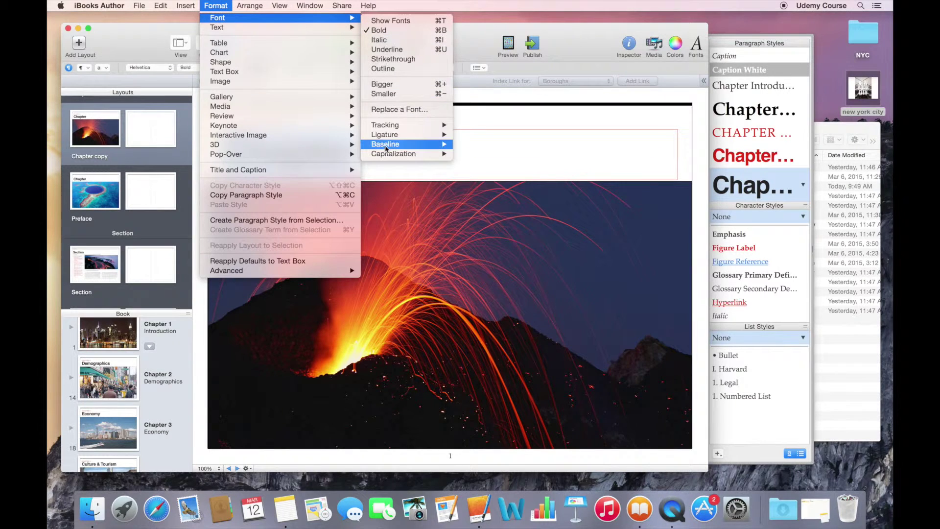
{"action": "mouse_move", "coordinate": [391, 154]}
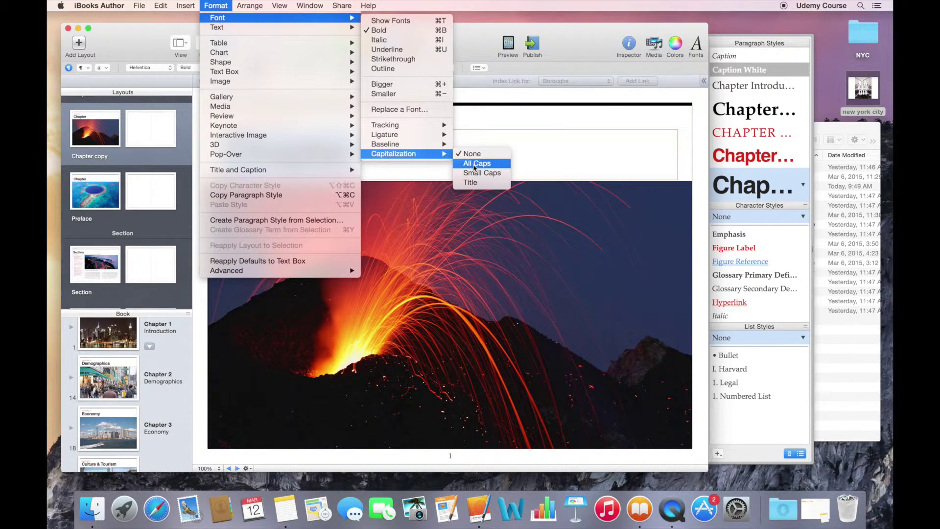
{"action": "left_click", "coordinate": [471, 164]}
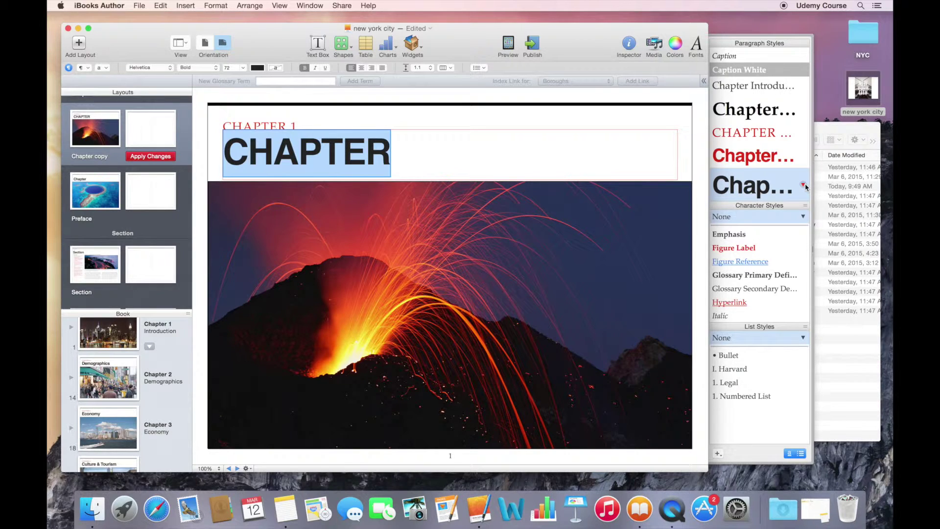
{"action": "left_click", "coordinate": [803, 185]}
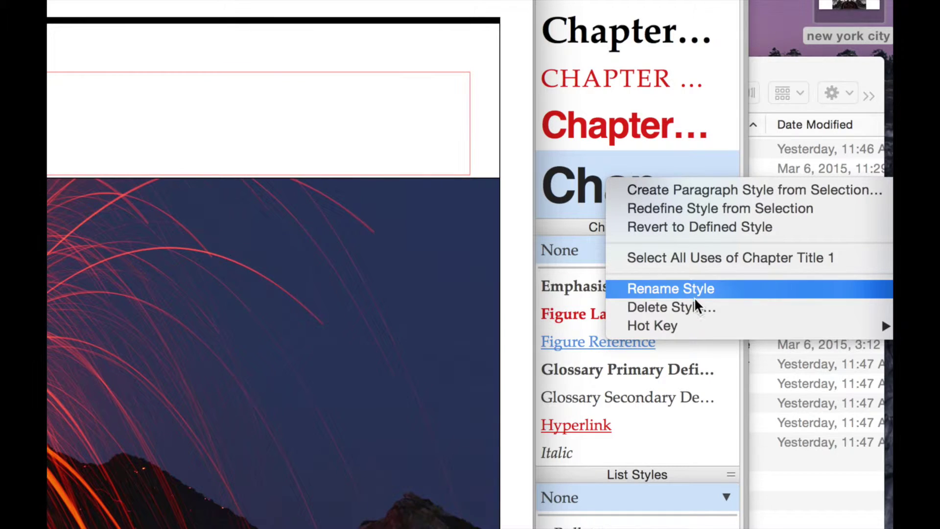
Redefine the Chapter Title 1 paragraph style from the all-caps title selection.
{"action": "mouse_move", "coordinate": [690, 323]}
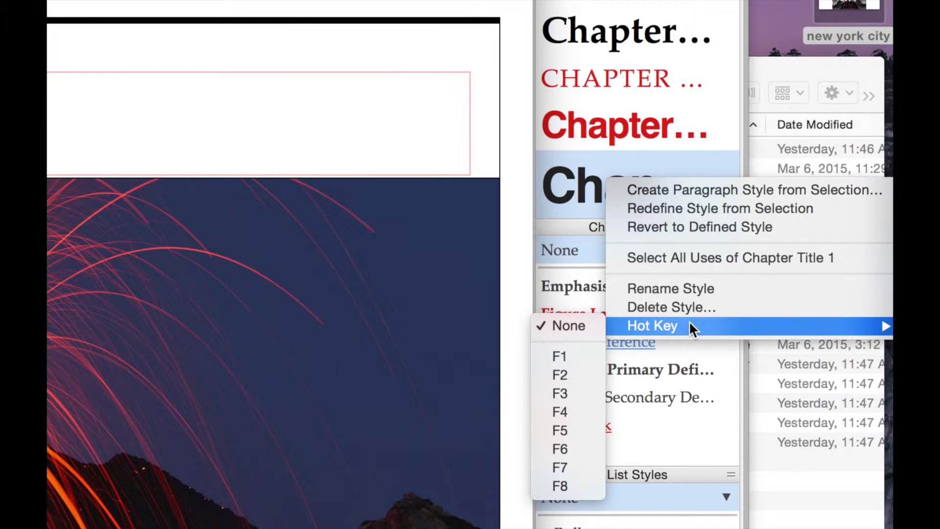
{"action": "left_click", "coordinate": [703, 210]}
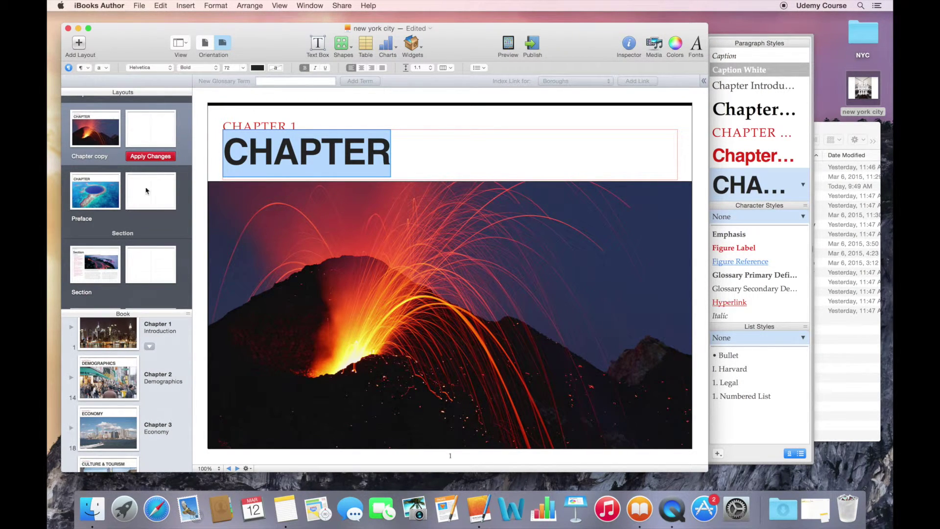
Apply the updated Chapter copy layout to the chapters, then switch to the Section layout.
{"action": "left_click", "coordinate": [151, 157]}
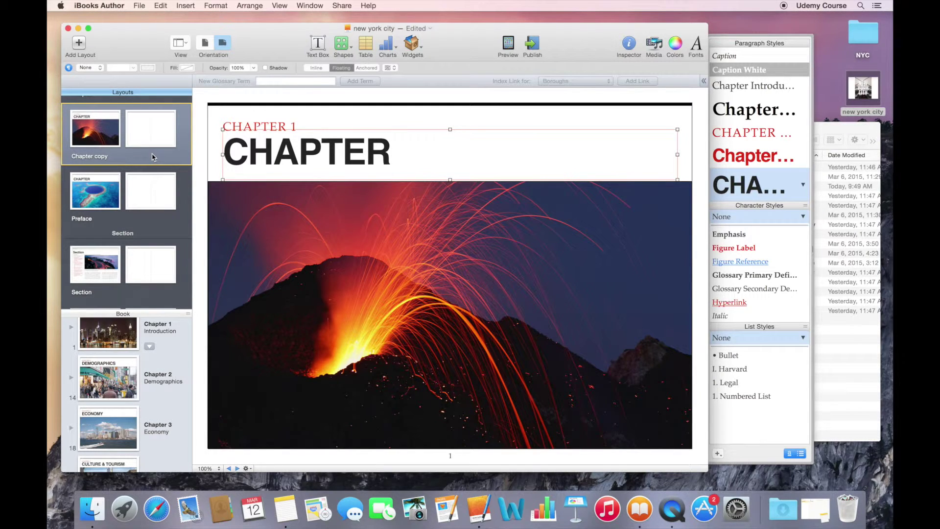
{"action": "left_click", "coordinate": [106, 262]}
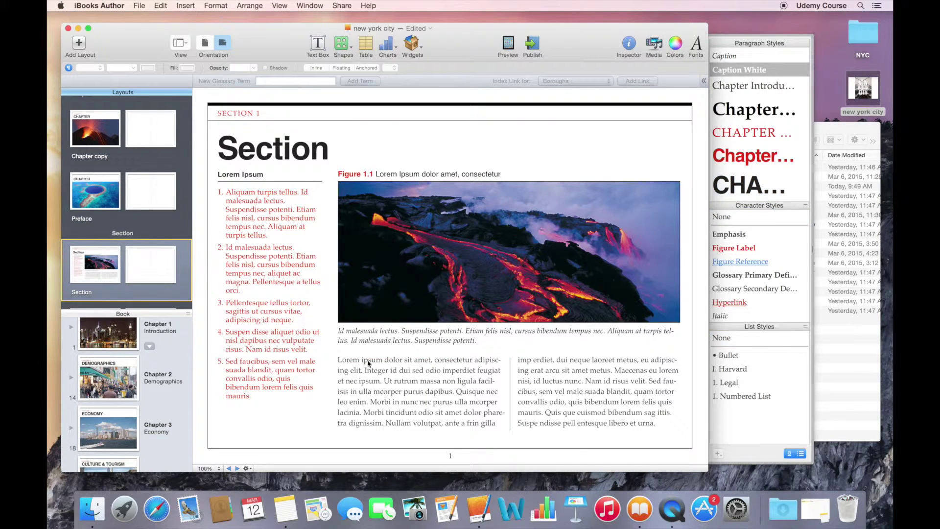
Set the Section layout's body text in both columns to Optima.
{"action": "left_click", "coordinate": [369, 362]}
{"action": "triple_click", "coordinate": [368, 360]}
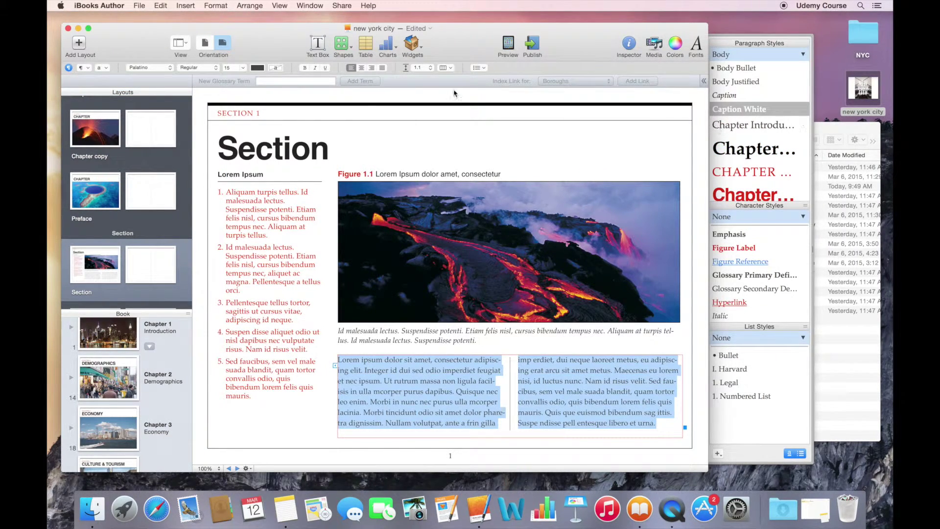
{"action": "left_click", "coordinate": [163, 71]}
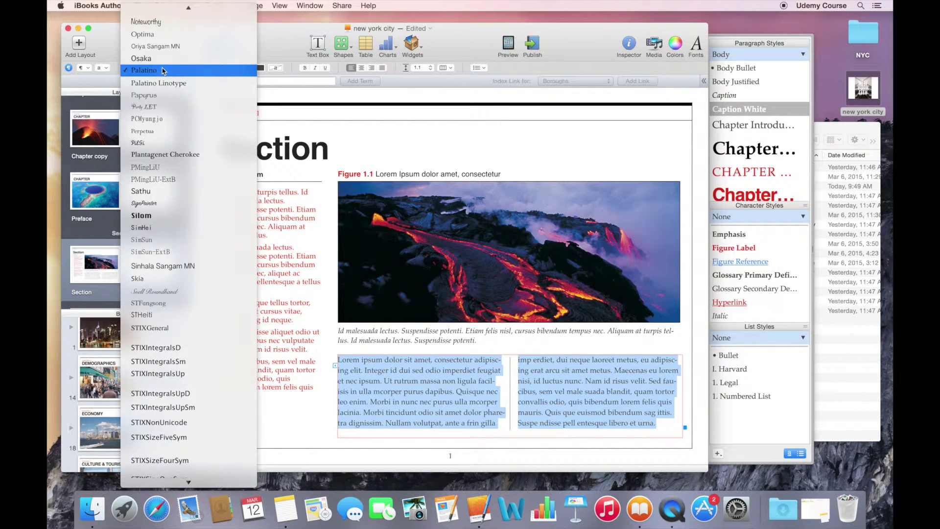
{"action": "scroll", "coordinate": [164, 79], "scroll_direction": "up", "scroll_amount": 6}
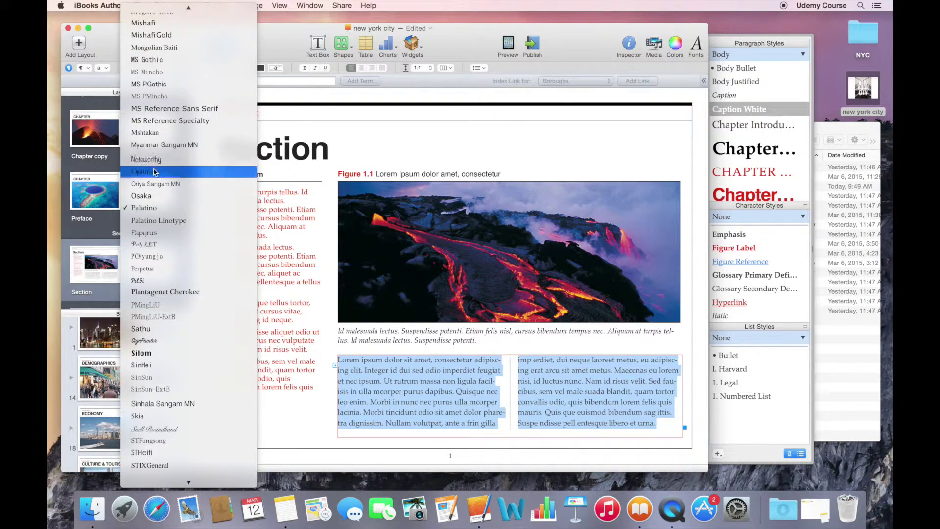
{"action": "left_click", "coordinate": [154, 173]}
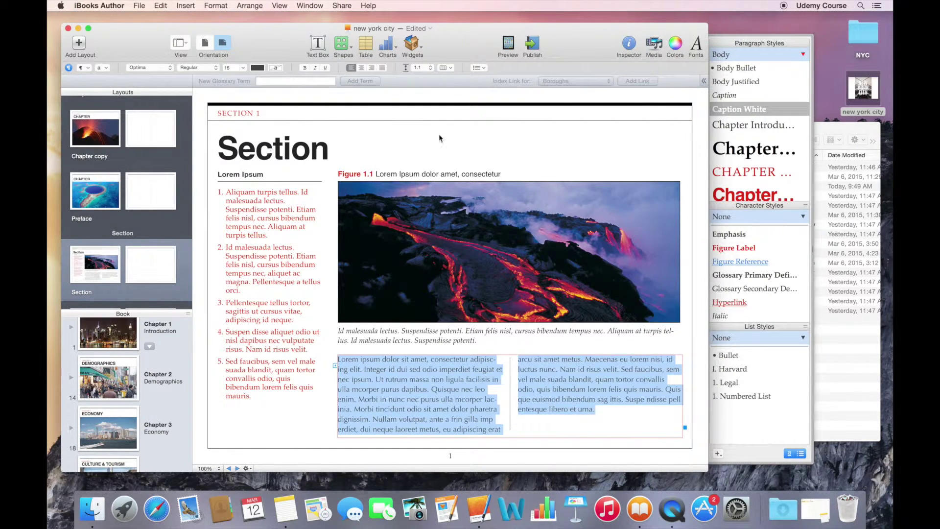
Redefine the Body style from the Optima text and open Chapter 2's Demographics page 15.
{"action": "left_click", "coordinate": [803, 55]}
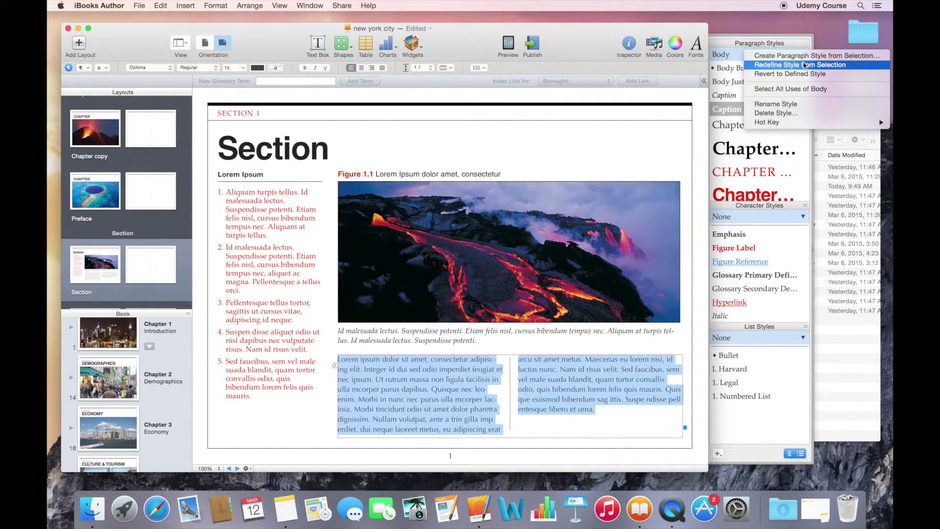
{"action": "left_click", "coordinate": [805, 64]}
{"action": "left_click", "coordinate": [71, 377]}
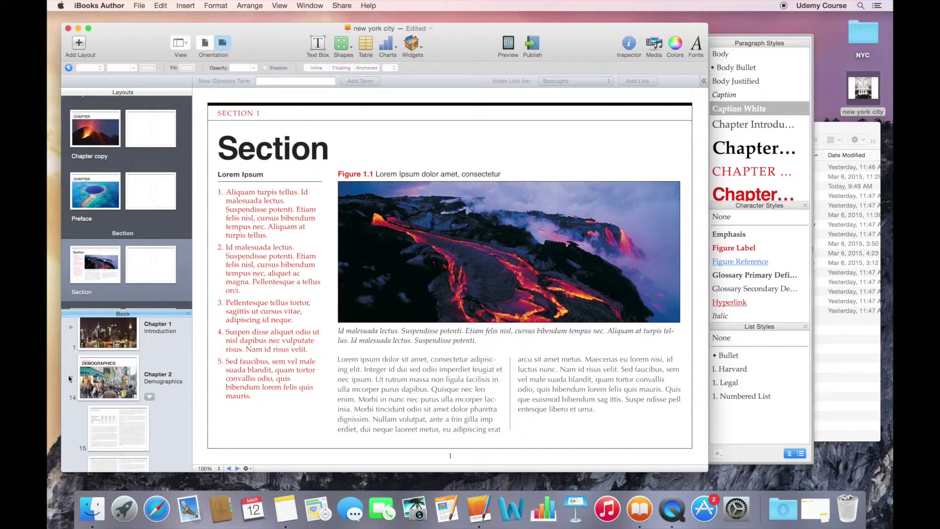
{"action": "left_click", "coordinate": [104, 420]}
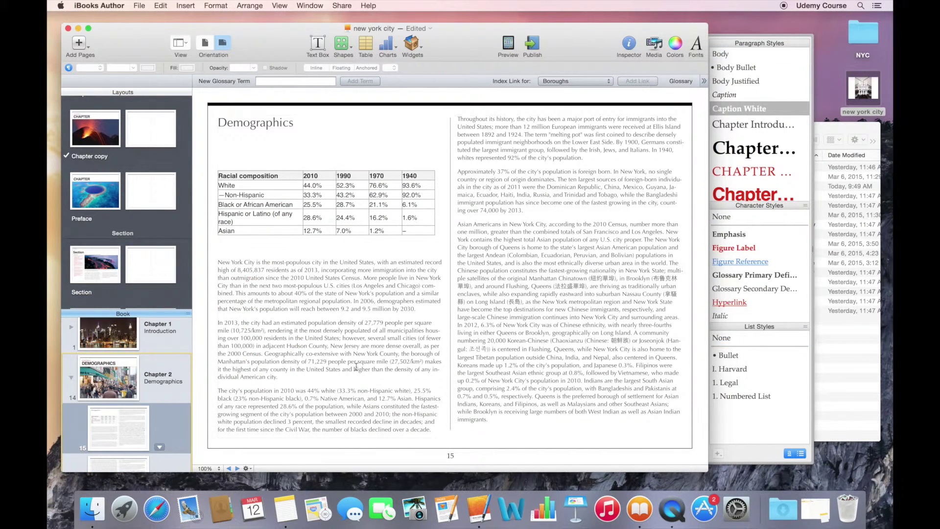